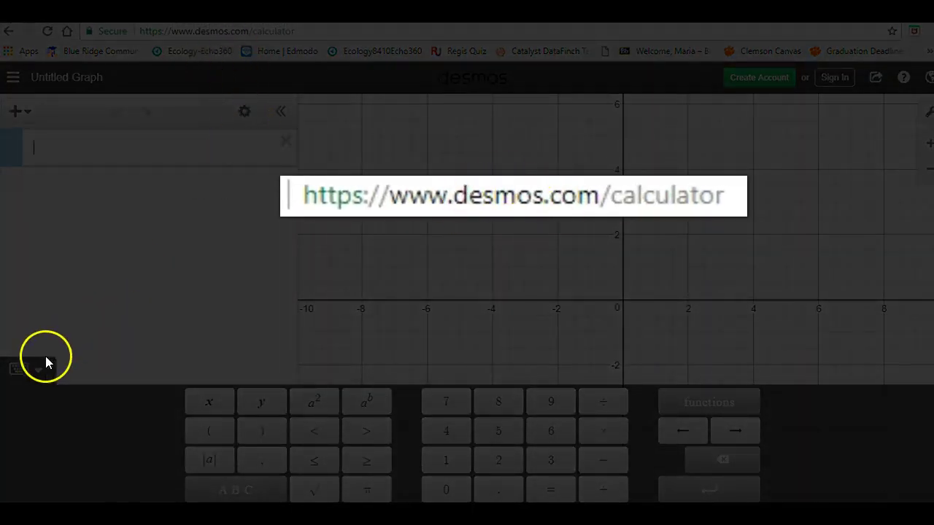
Insert the photo brcc logo.jpg onto the graph, anchored at A (-5.2, -2.82) and B (8.89, -2.82).
{"action": "left_click", "coordinate": [41, 371]}
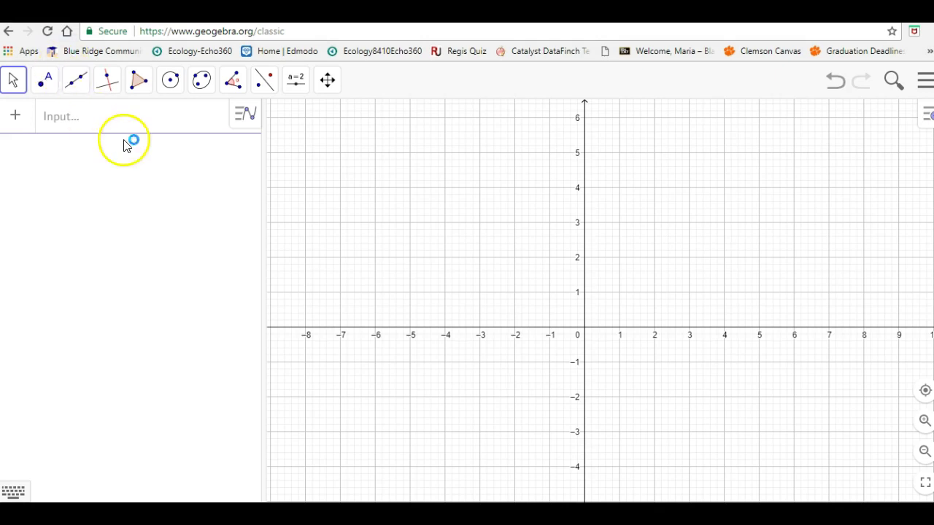
{"action": "left_click", "coordinate": [296, 82]}
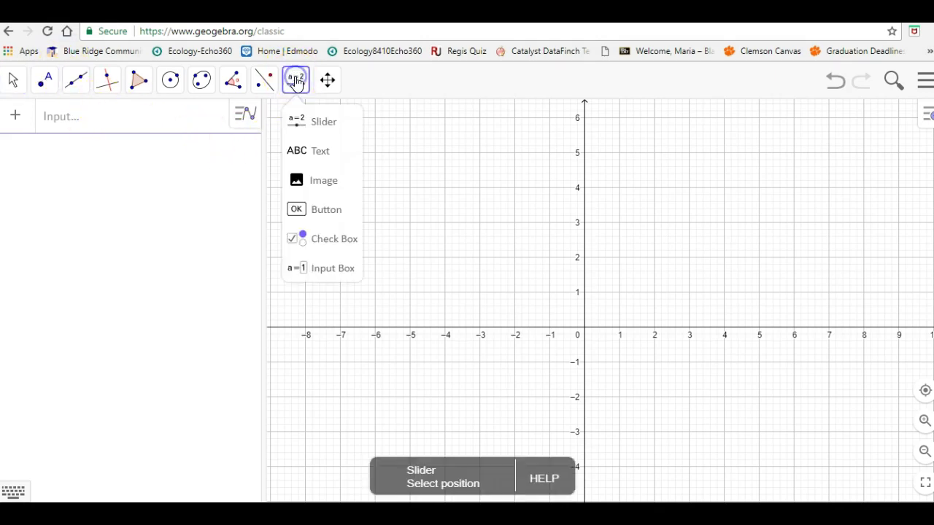
{"action": "left_click", "coordinate": [306, 188]}
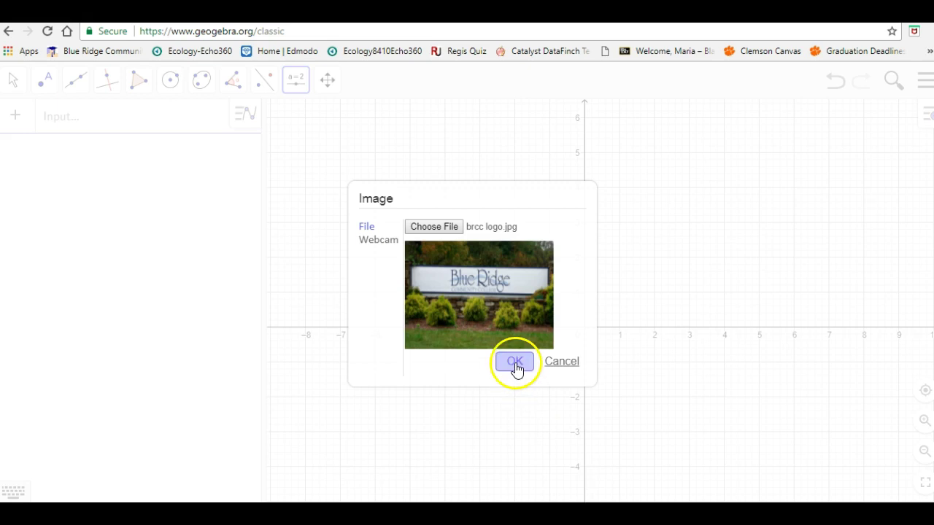
{"action": "left_click", "coordinate": [515, 363]}
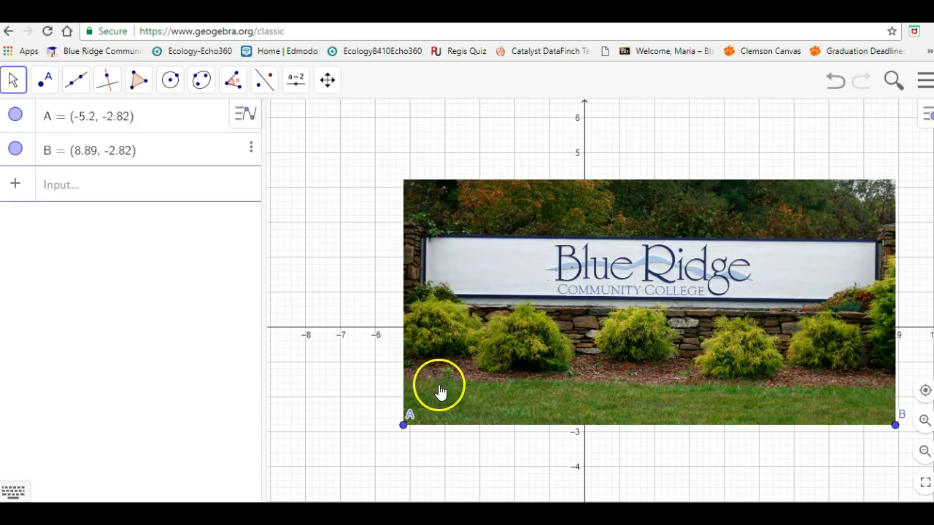
Stretch the photo so A sits at (-7.3, -2.82) and B at (10.78, -2.64), then shift it right and up.
{"action": "left_click_drag", "start_coordinate": [406, 433], "coordinate": [304, 440]}
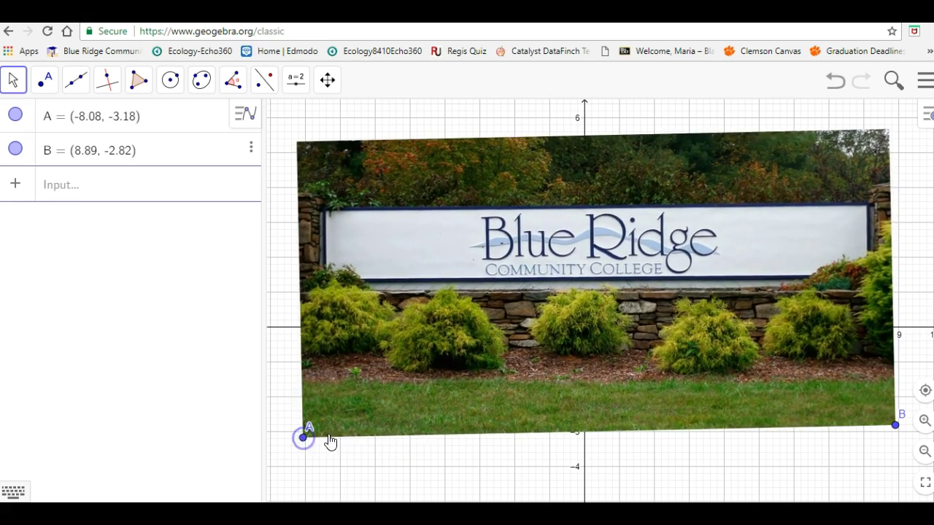
{"action": "left_click", "coordinate": [897, 428]}
{"action": "left_click_drag", "start_coordinate": [897, 427], "coordinate": [925, 432]}
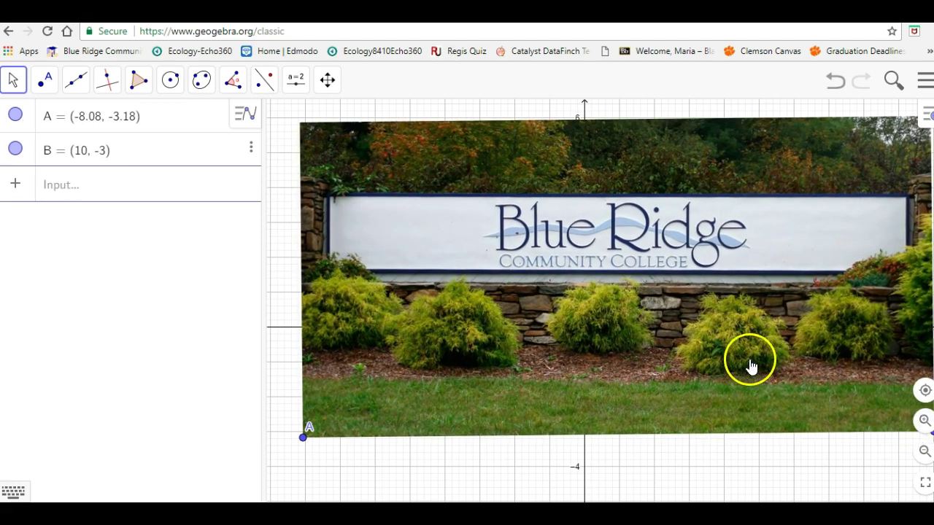
{"action": "left_click_drag", "start_coordinate": [704, 339], "coordinate": [734, 327]}
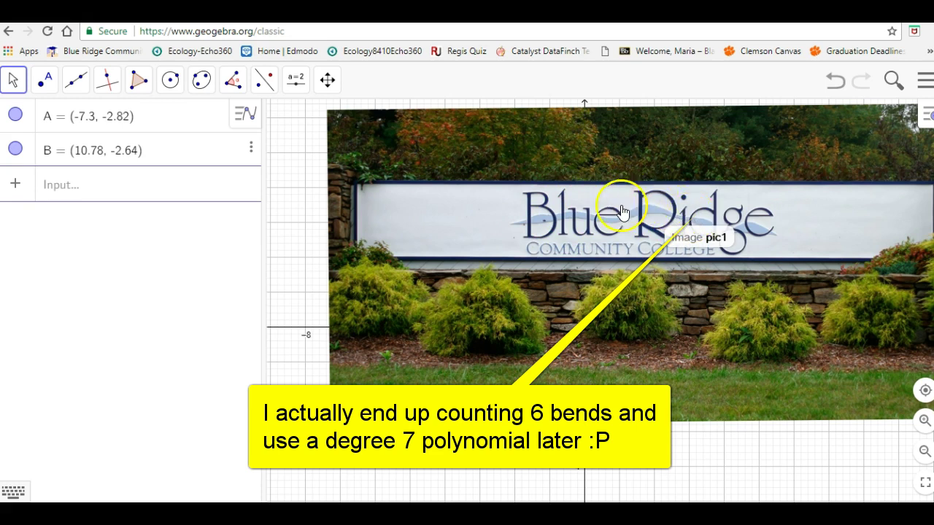
Turn on Background Image in pic1's settings so the grid and axes show over it.
{"action": "left_click", "coordinate": [469, 315]}
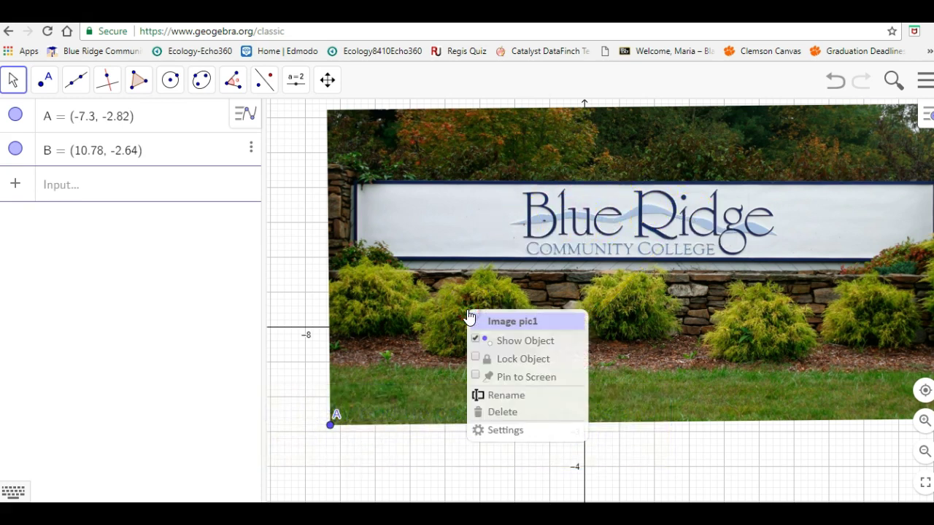
{"action": "left_click", "coordinate": [493, 432]}
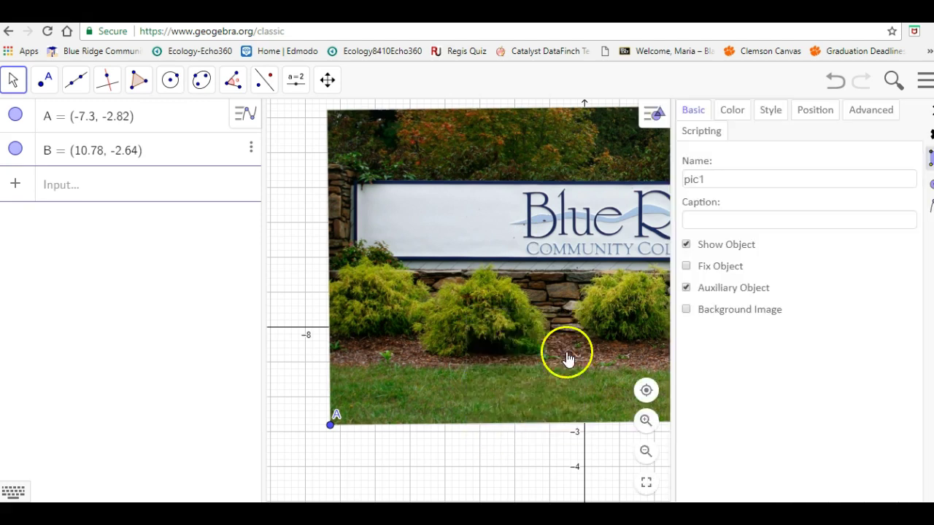
{"action": "left_click", "coordinate": [685, 311]}
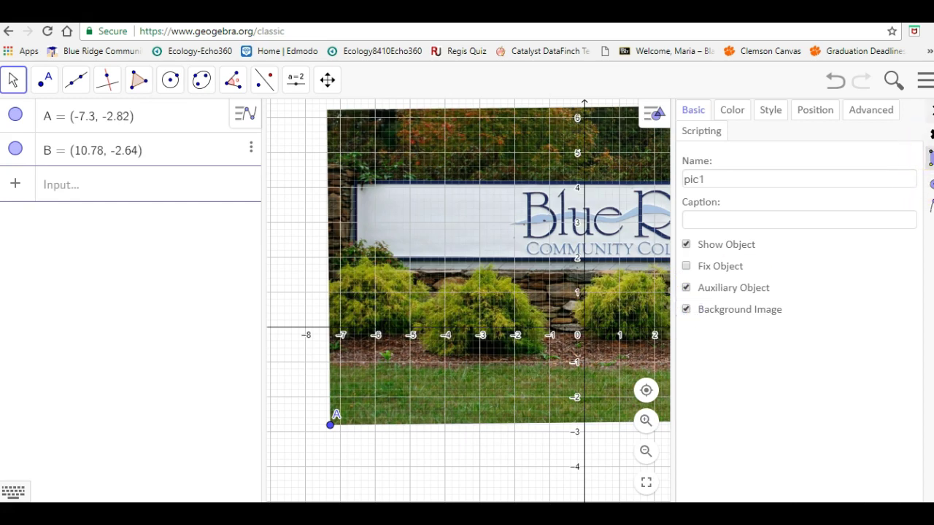
{"action": "left_click", "coordinate": [931, 110]}
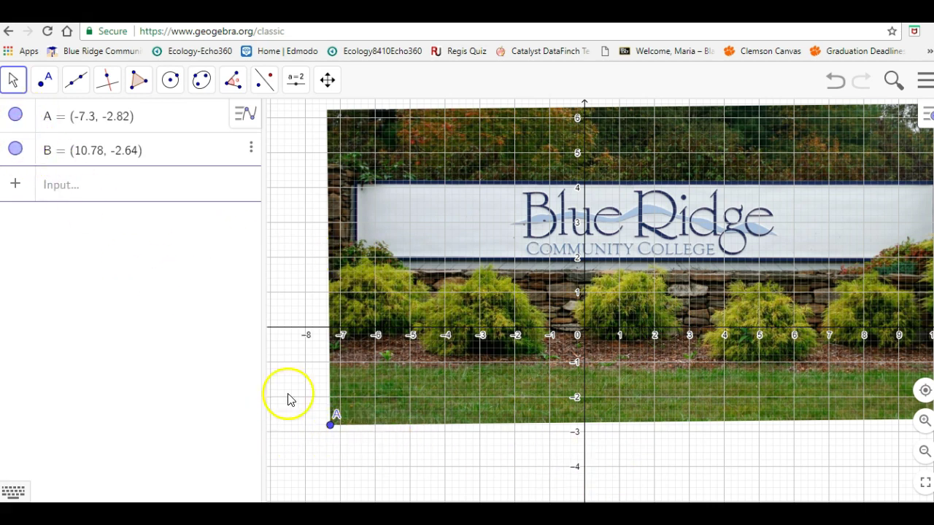
Hide corner points A and B in the Algebra view.
{"action": "left_click", "coordinate": [16, 118]}
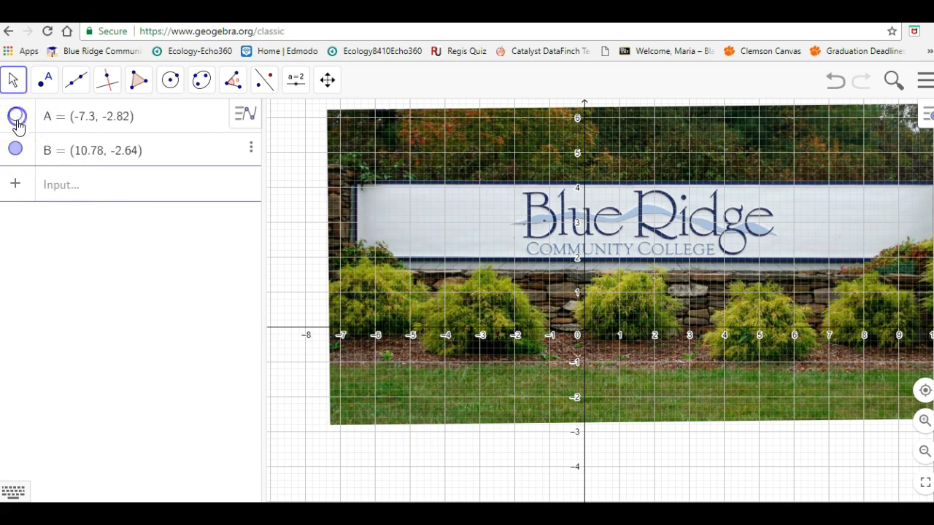
{"action": "left_click", "coordinate": [16, 149]}
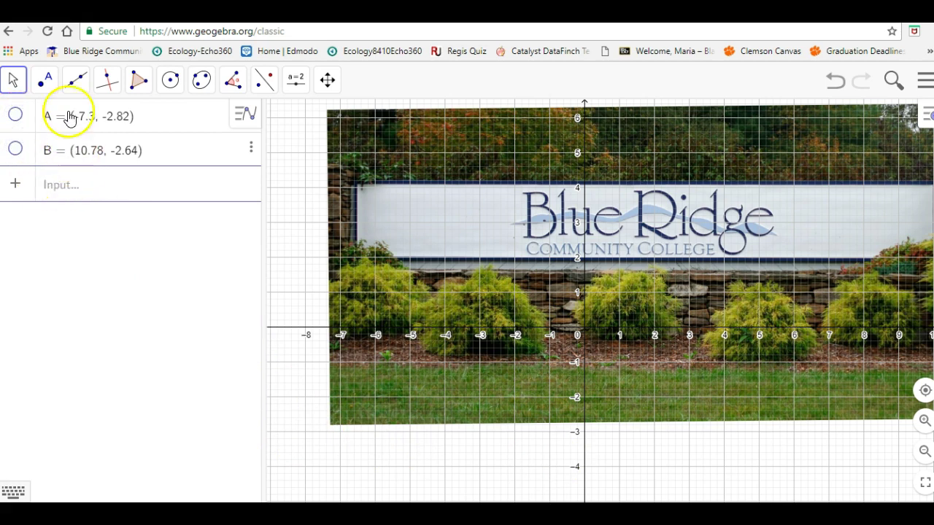
{"action": "left_click", "coordinate": [45, 86]}
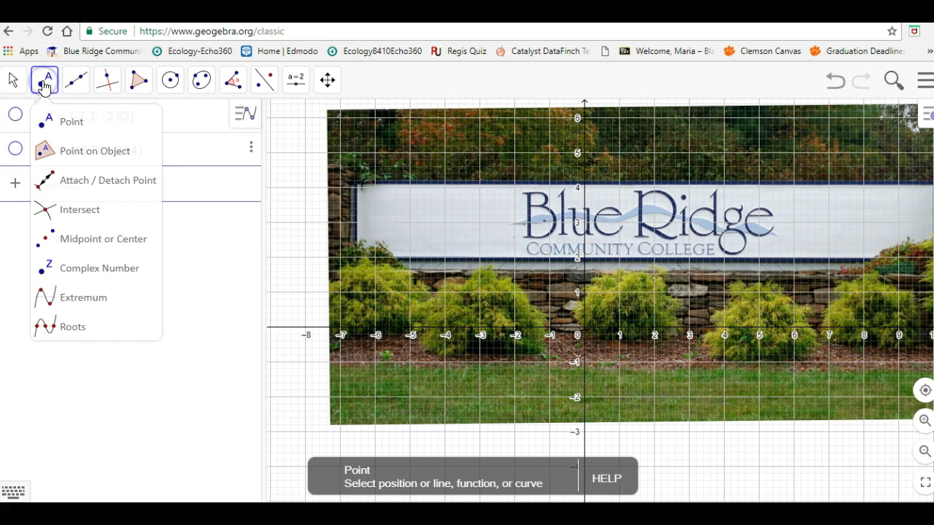
{"action": "left_click", "coordinate": [68, 126]}
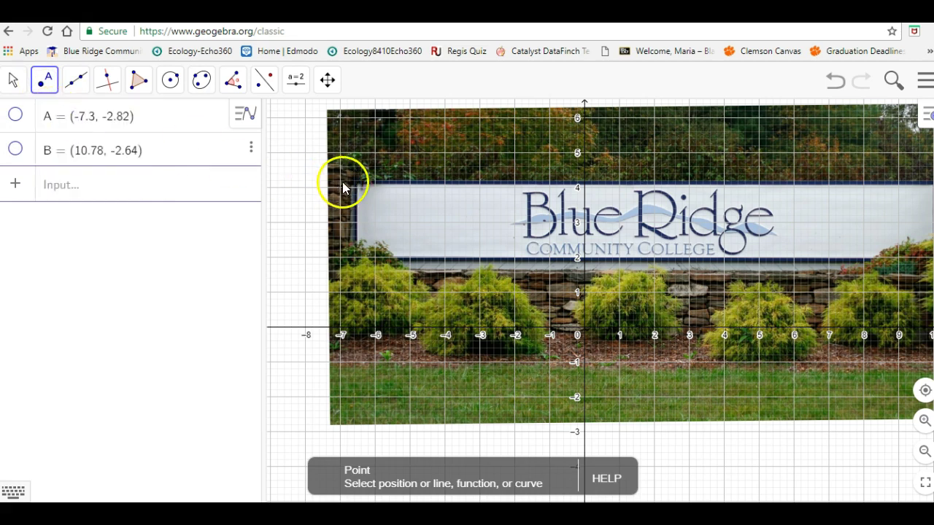
Trace the logo's wave with nine points, C (-1.72, 3.06) through K (2.1, 3.44).
{"action": "left_click", "coordinate": [525, 220]}
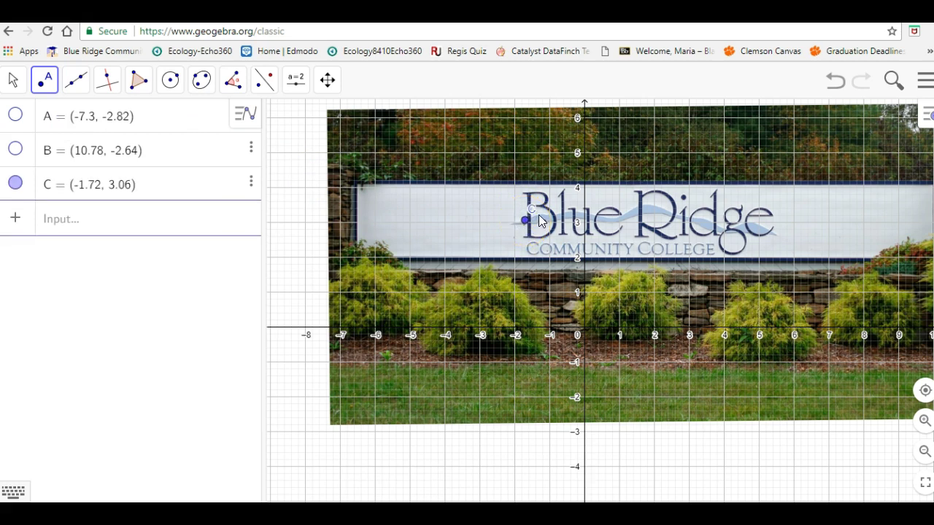
{"action": "left_click", "coordinate": [538, 215]}
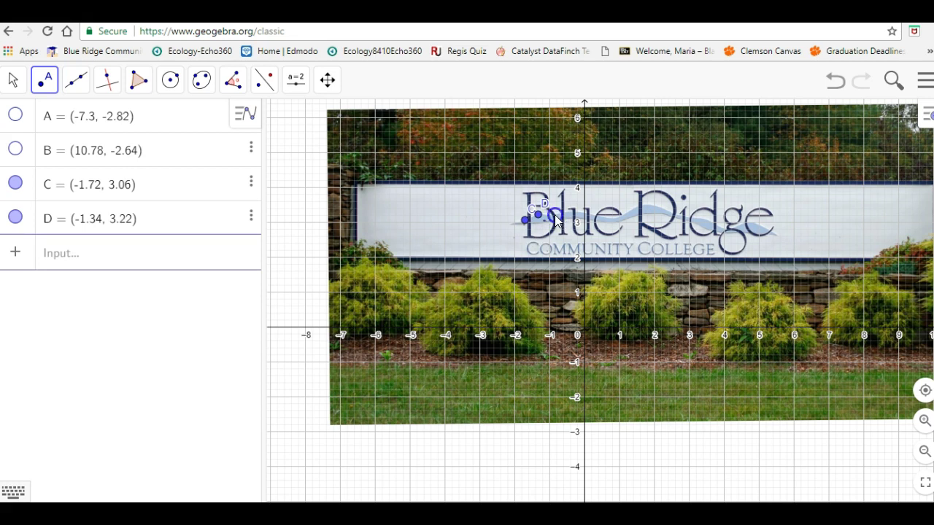
{"action": "left_click", "coordinate": [554, 216]}
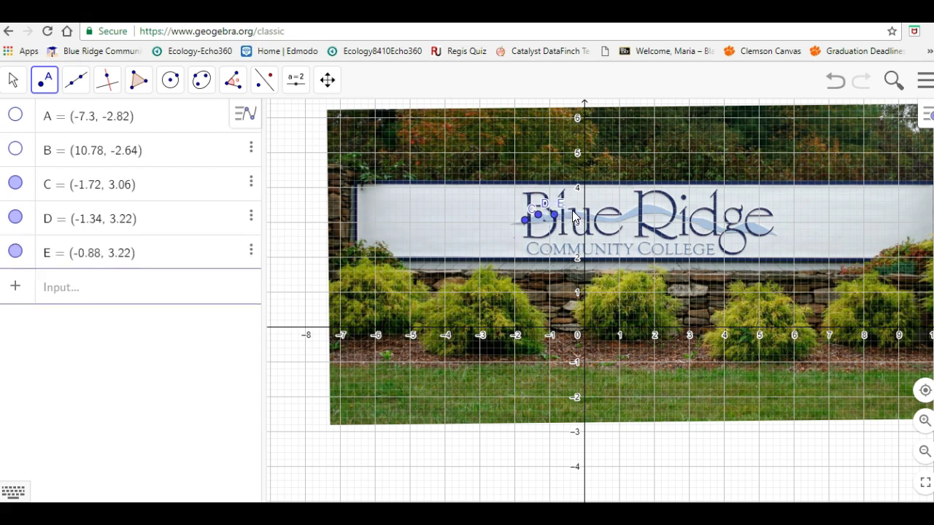
{"action": "left_click", "coordinate": [572, 210]}
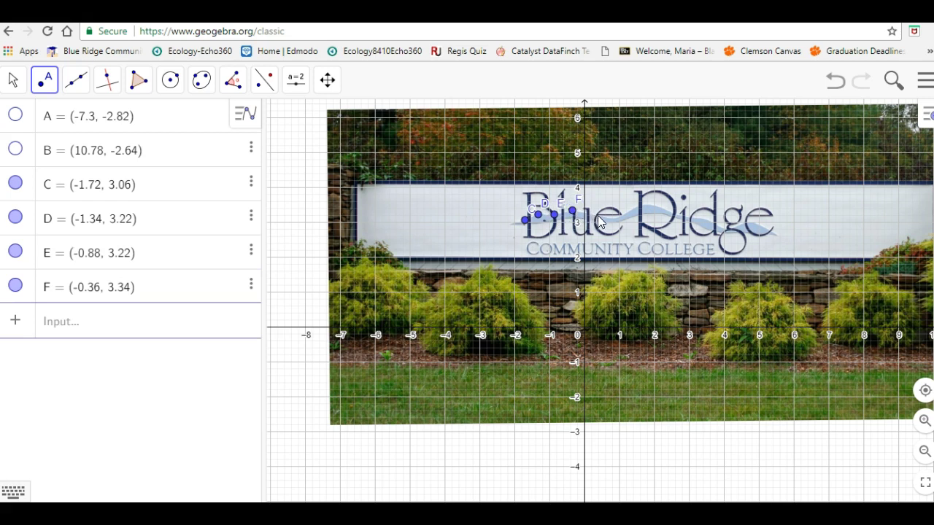
{"action": "left_click", "coordinate": [597, 215]}
{"action": "left_click", "coordinate": [613, 218]}
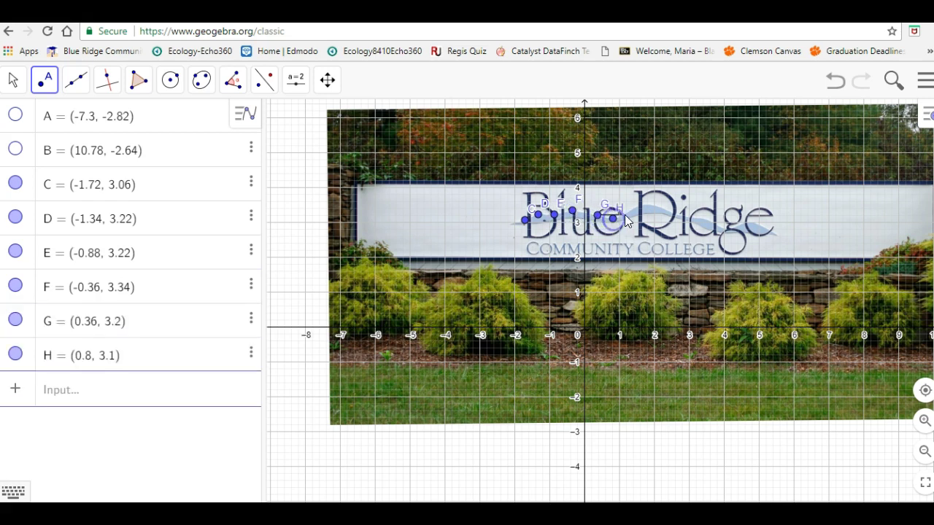
{"action": "left_click", "coordinate": [633, 208]}
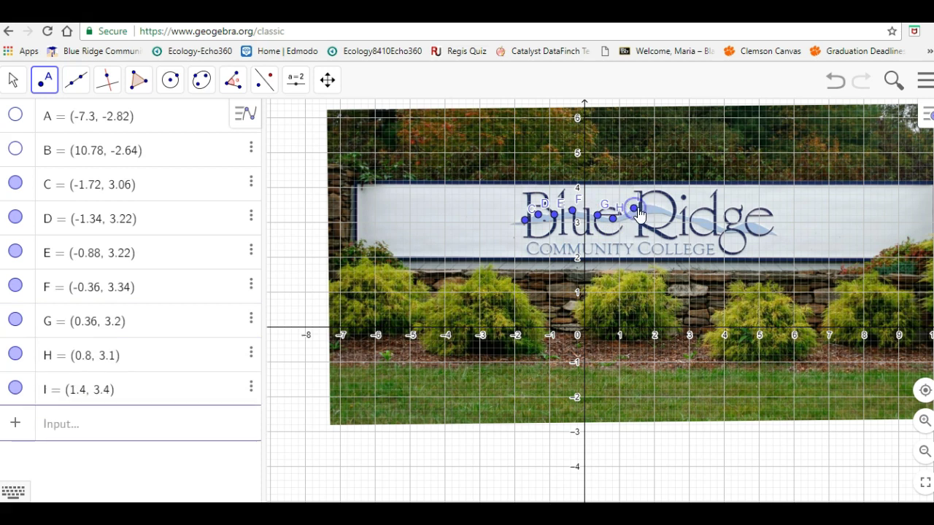
{"action": "left_click", "coordinate": [647, 205]}
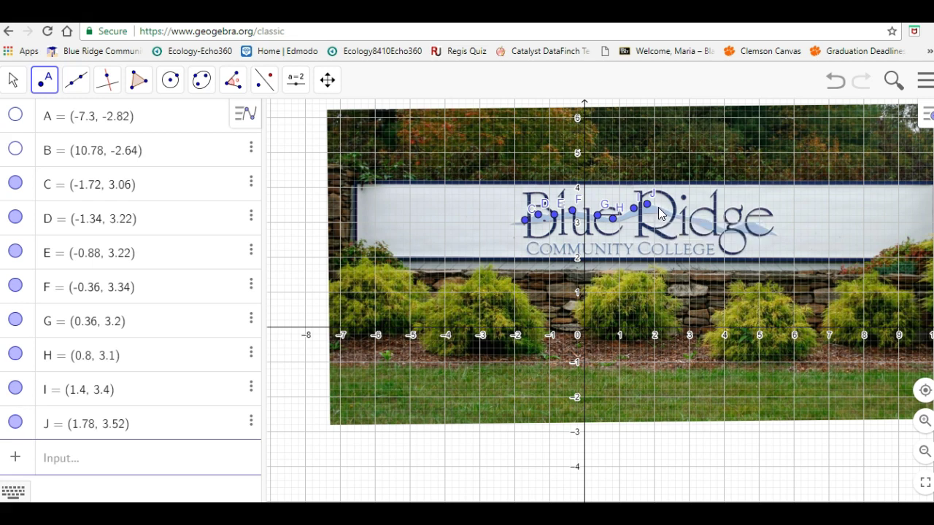
{"action": "left_click", "coordinate": [658, 206]}
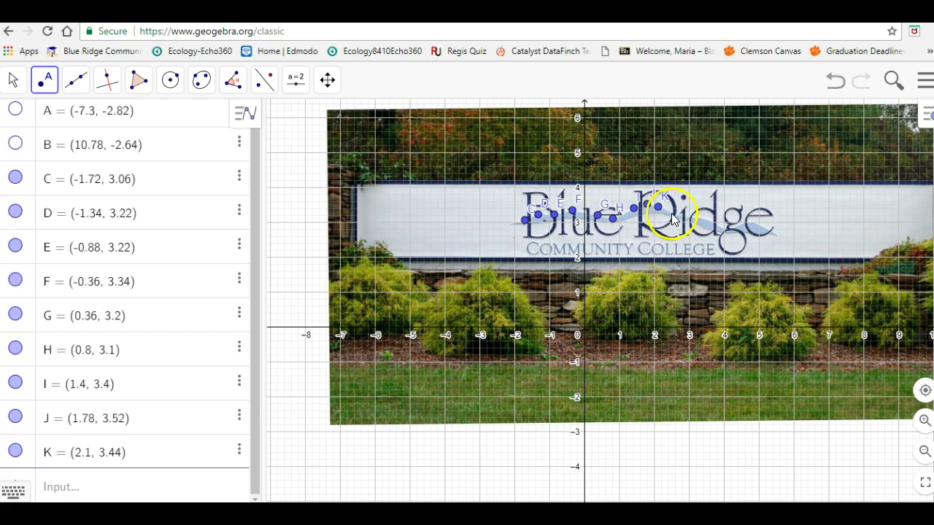
Add points L (2.44, 3.3) and M (2.82, 3.18) along the wave, and N (1.14, 3.24) between H and I.
{"action": "left_click", "coordinate": [44, 79]}
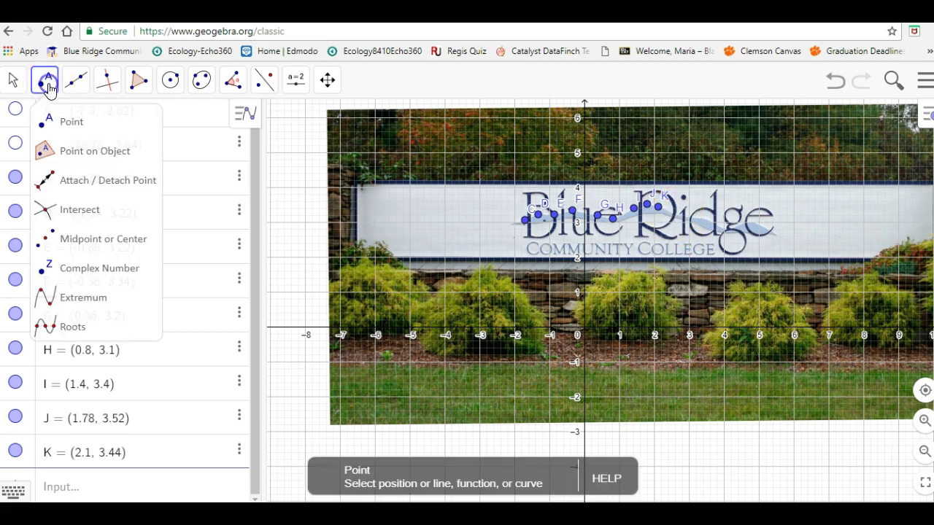
{"action": "left_click", "coordinate": [64, 120]}
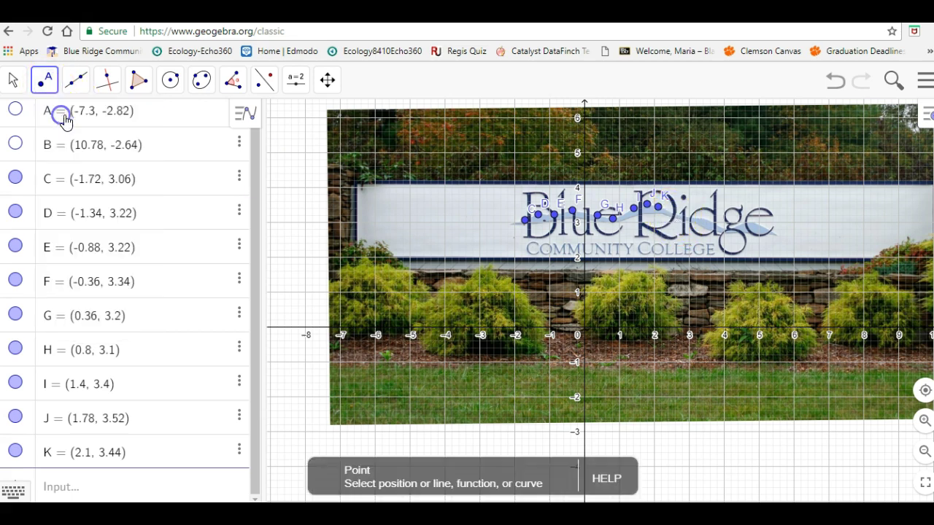
{"action": "left_click", "coordinate": [669, 212]}
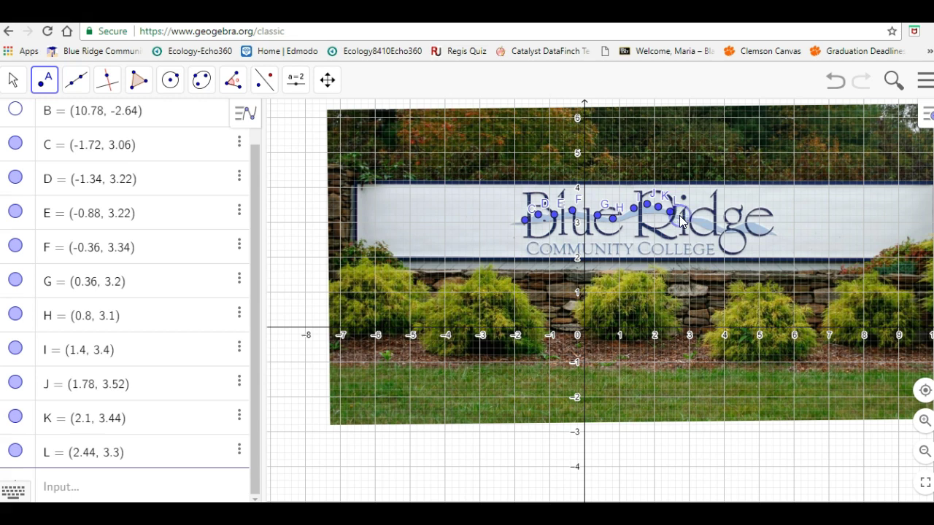
{"action": "left_click", "coordinate": [685, 217]}
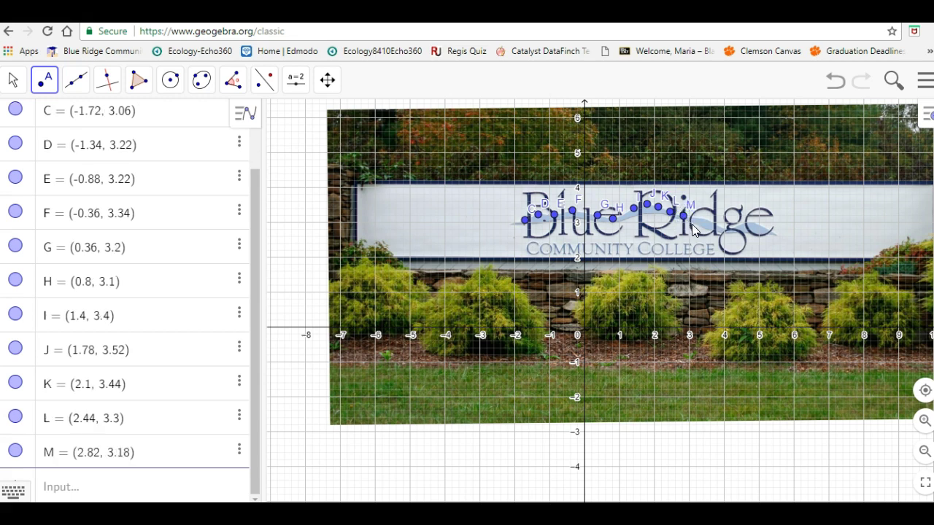
{"action": "left_click", "coordinate": [625, 216]}
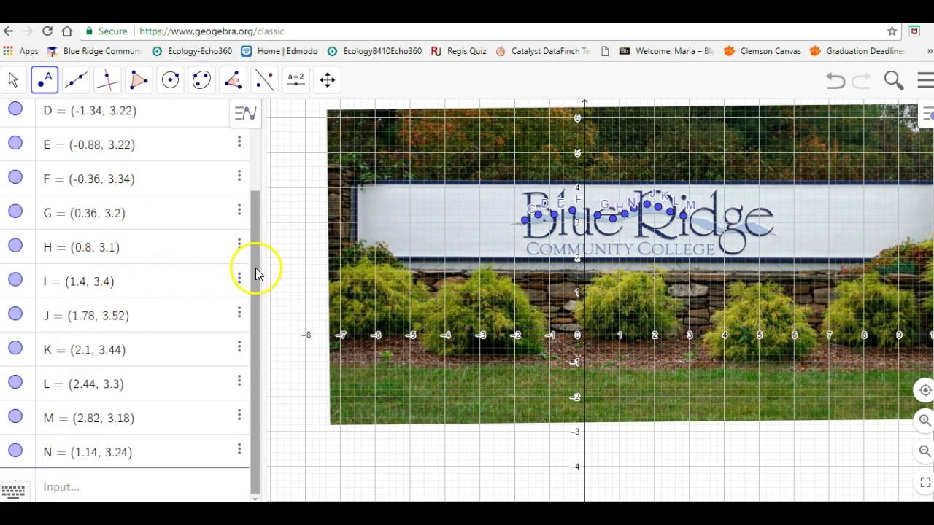
{"action": "left_click_drag", "start_coordinate": [255, 274], "coordinate": [262, 209]}
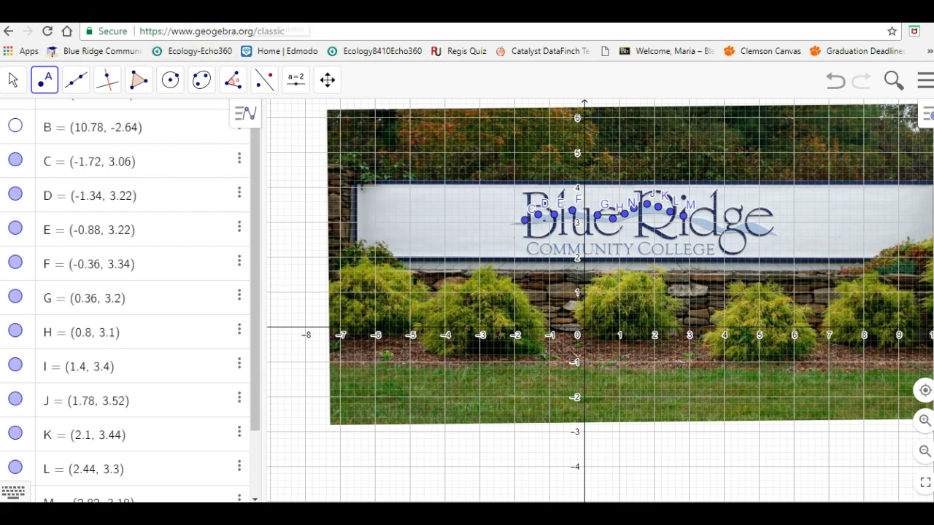
Add an empty x1–y1 table in Desmos and place its smaller window over GeoGebra's point list.
{"action": "left_click", "coordinate": [218, 11]}
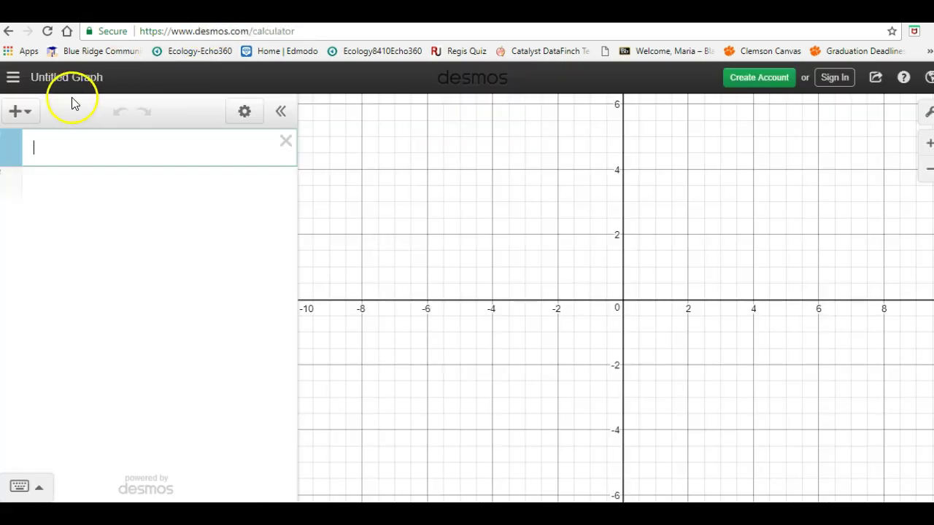
{"action": "left_click", "coordinate": [17, 111]}
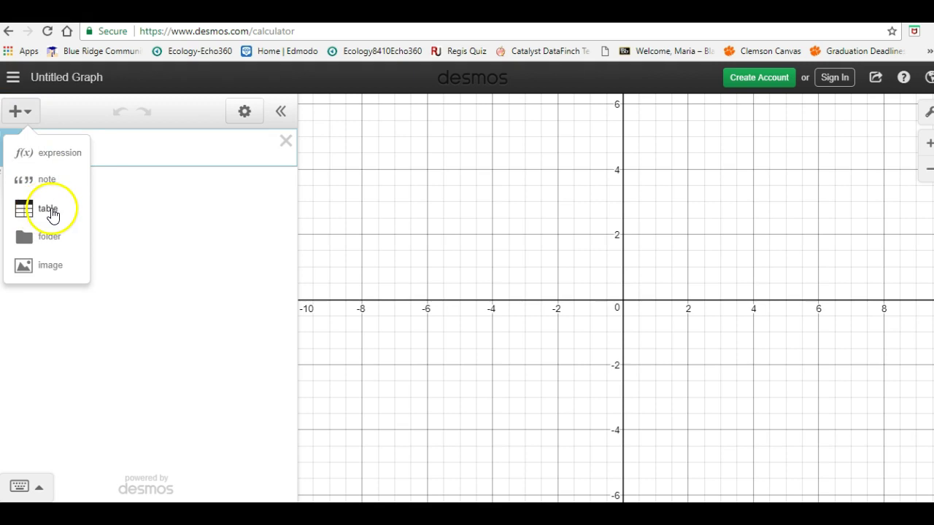
{"action": "left_click", "coordinate": [48, 209]}
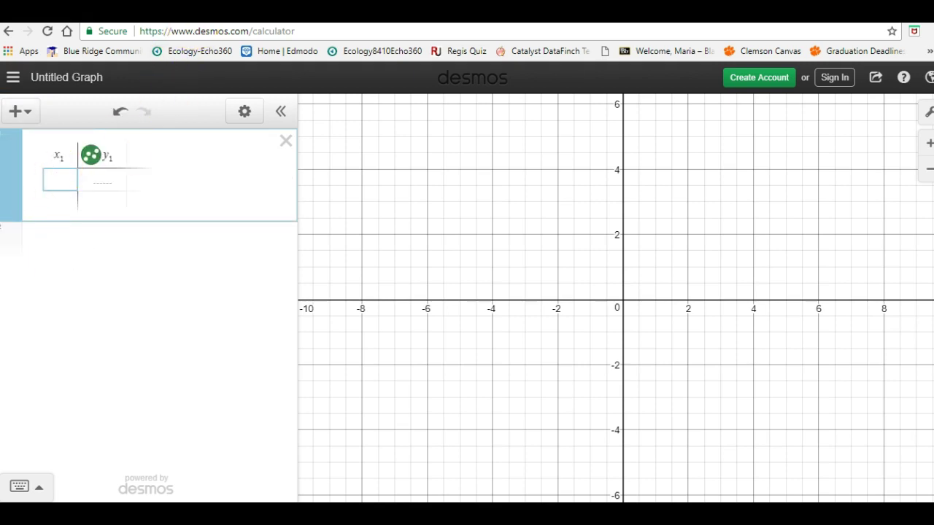
{"action": "left_click_drag", "start_coordinate": [224, 73], "coordinate": [212, 23]}
{"action": "left_click_drag", "start_coordinate": [483, 15], "coordinate": [427, 50]}
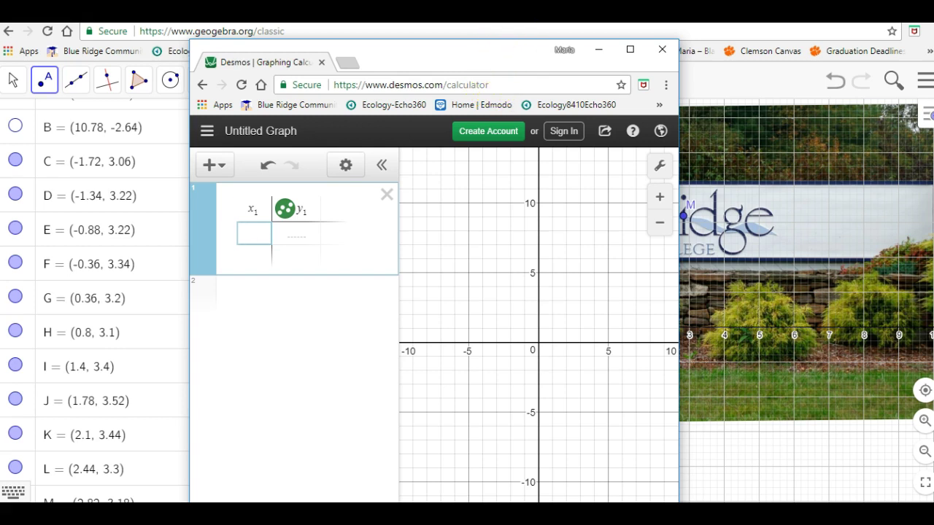
Fill x1 with the x-coordinates of points C–N, starting at -1.72, and paste their y-coordinates into y1.
{"action": "left_click", "coordinate": [599, 49]}
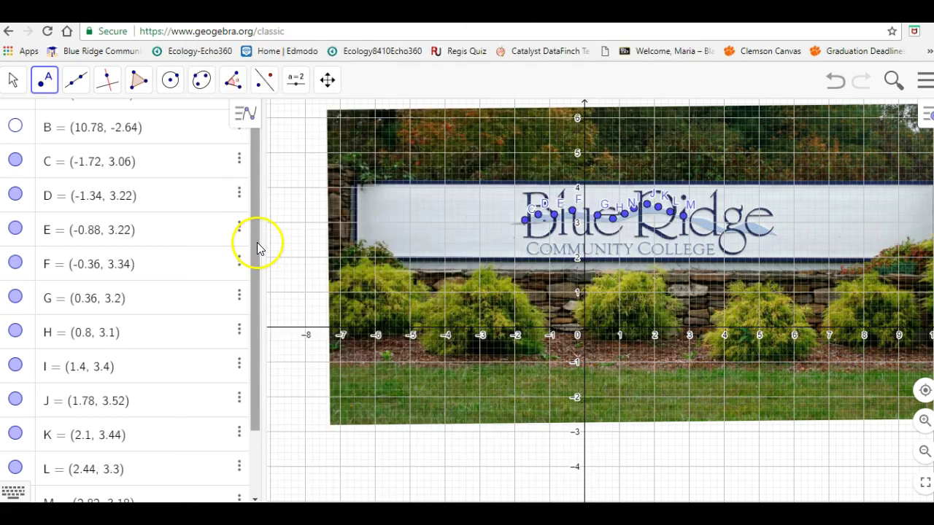
{"action": "left_click_drag", "start_coordinate": [257, 248], "coordinate": [257, 281]}
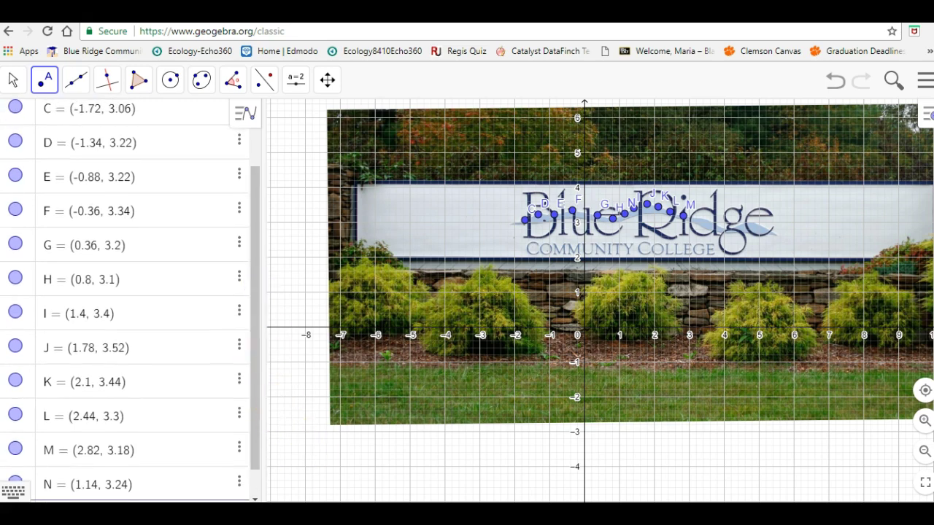
{"action": "left_click", "coordinate": [429, 474]}
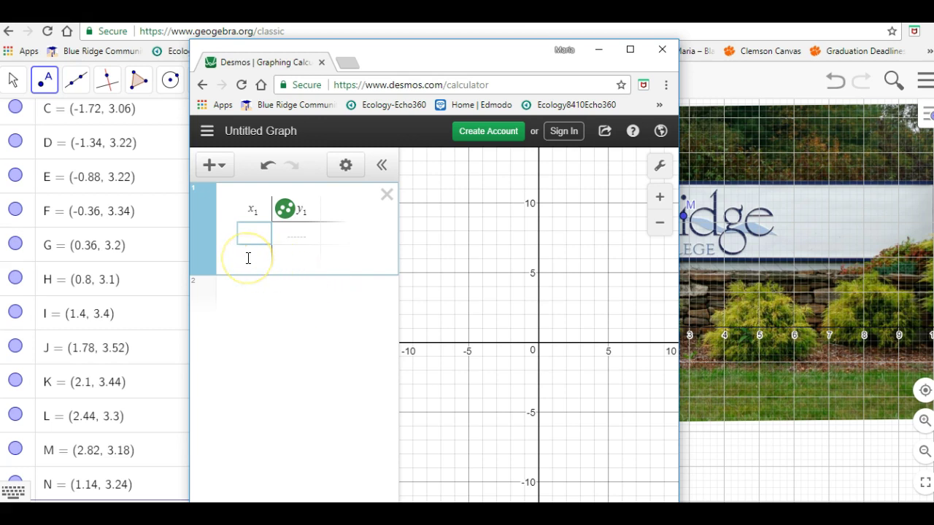
{"action": "type", "text": "-1.72"}
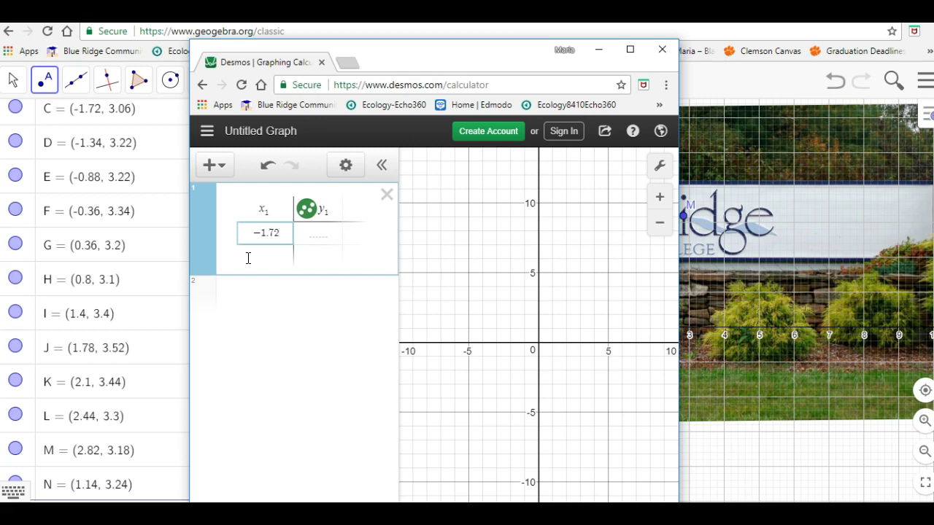
{"action": "key", "text": "Return"}
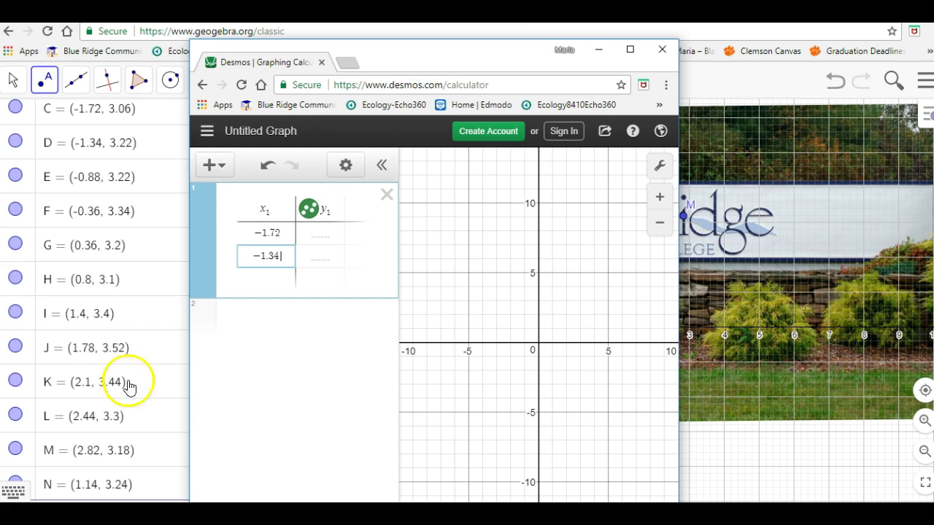
{"action": "key", "text": "ctrl+v"}
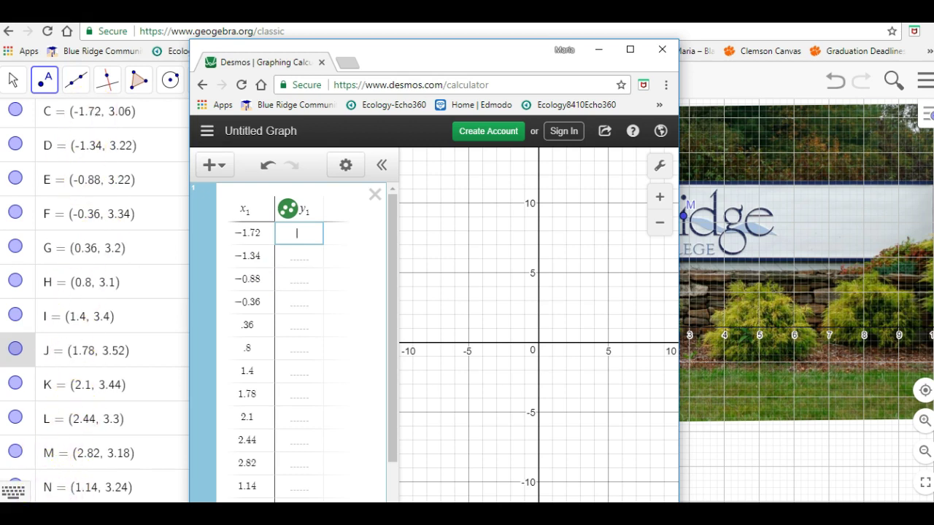
{"action": "type", "text": "3.06 3.22 3.22 3.34 3.2 3.1 3.4 3.52 3.44 3.3 3.18 3.24"}
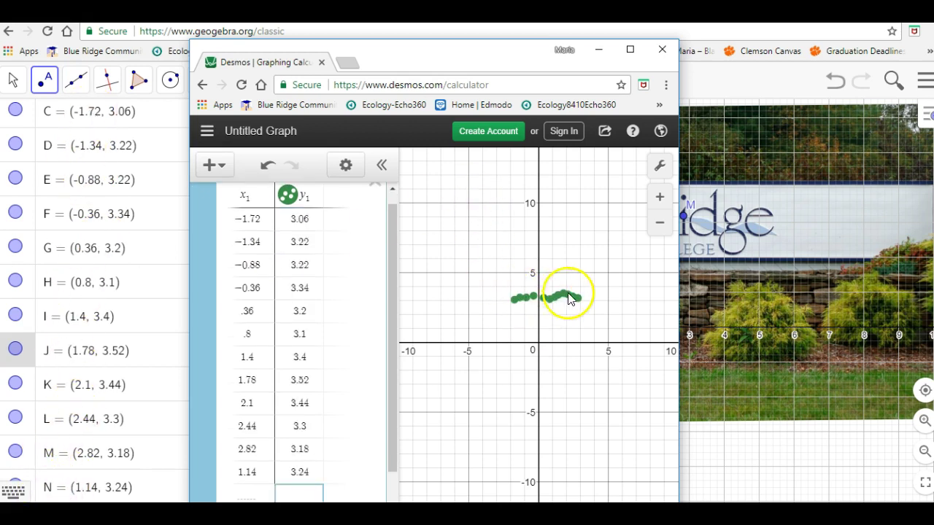
Maximize Desmos and zoom and pan so the twelve points from x = -1.72 to 2.82 fill the view.
{"action": "left_click", "coordinate": [629, 49]}
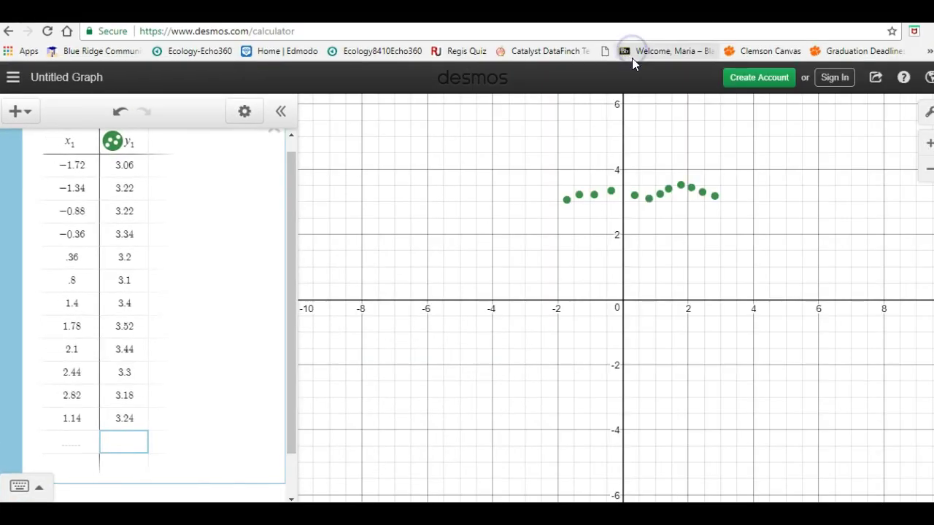
{"action": "left_click", "coordinate": [929, 143]}
{"action": "left_click", "coordinate": [928, 144]}
{"action": "left_click_drag", "start_coordinate": [785, 144], "coordinate": [753, 455]}
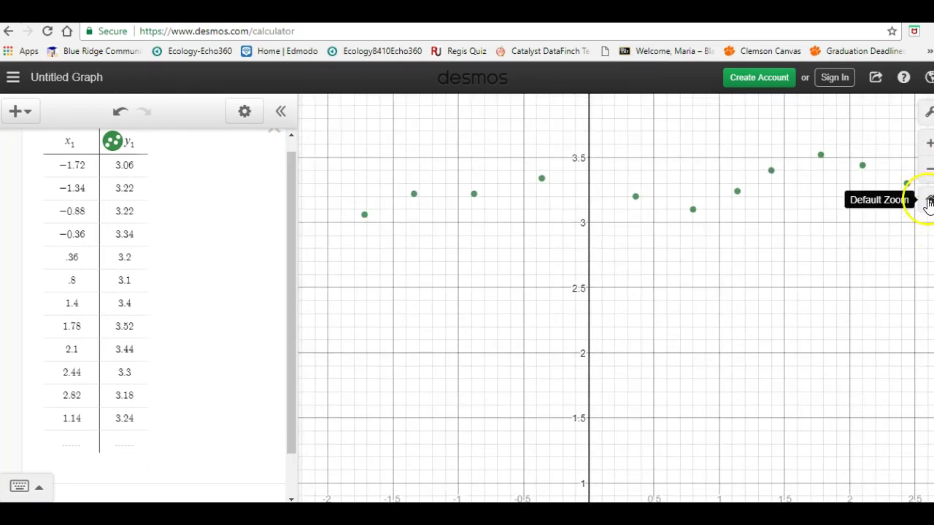
{"action": "left_click", "coordinate": [929, 169]}
{"action": "left_click_drag", "start_coordinate": [807, 305], "coordinate": [781, 294]}
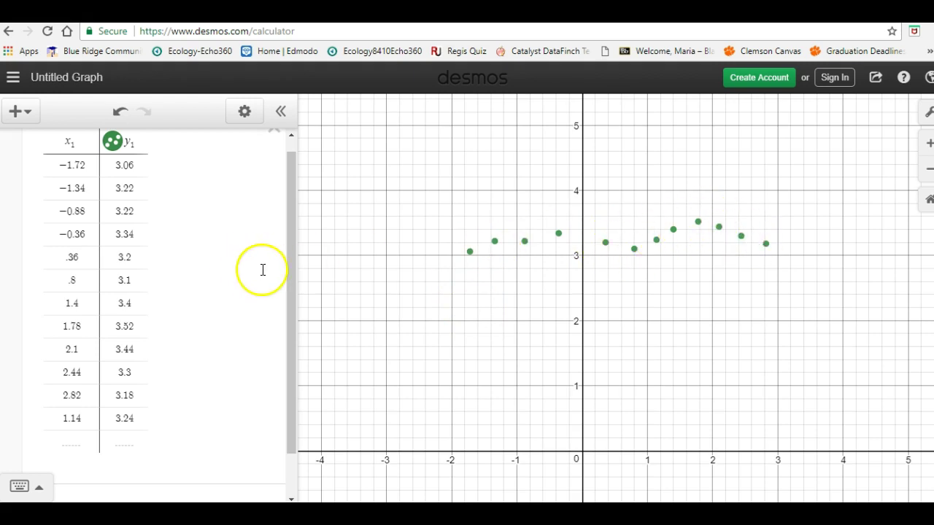
{"action": "left_click_drag", "start_coordinate": [292, 275], "coordinate": [277, 334]}
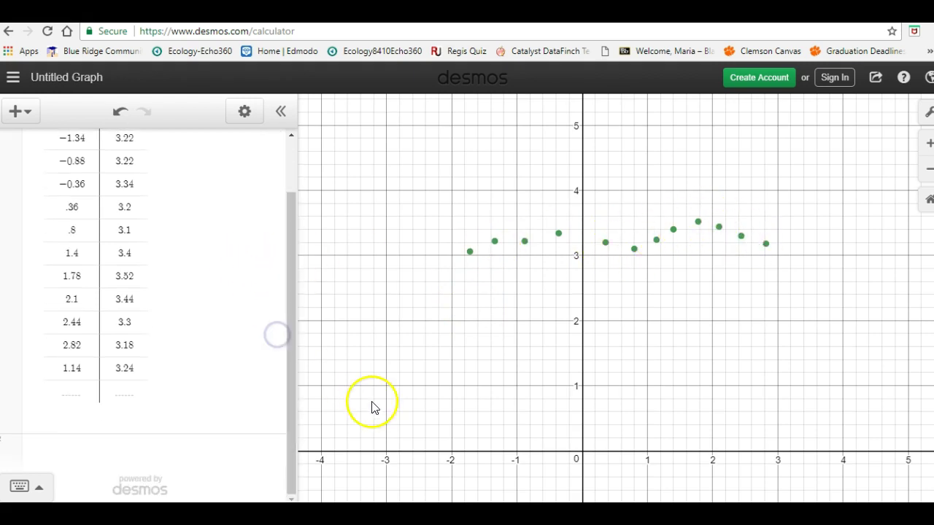
{"action": "mouse_move", "coordinate": [355, 511]}
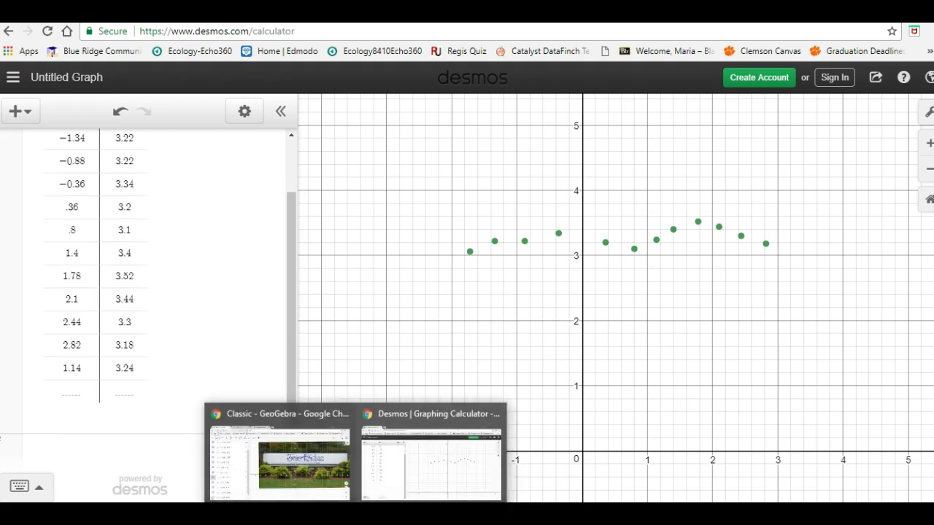
{"action": "left_click", "coordinate": [295, 493]}
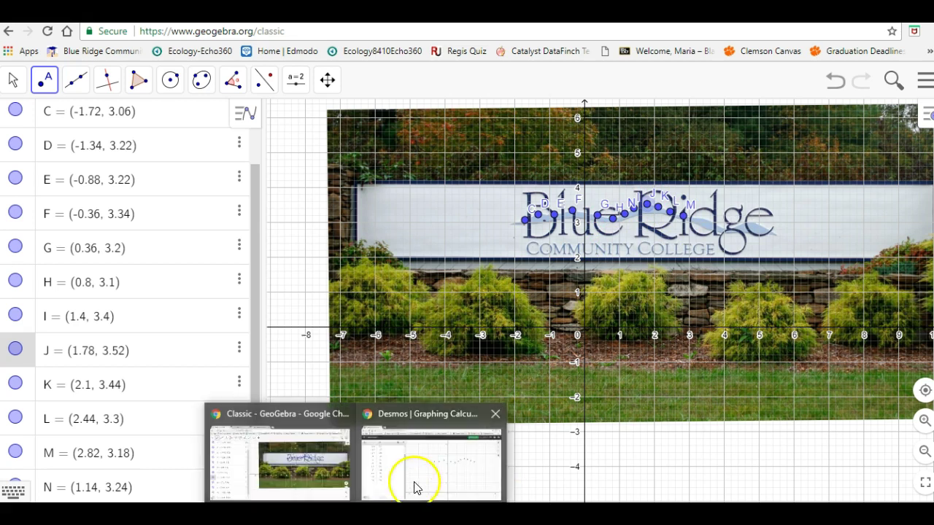
{"action": "left_click", "coordinate": [421, 478]}
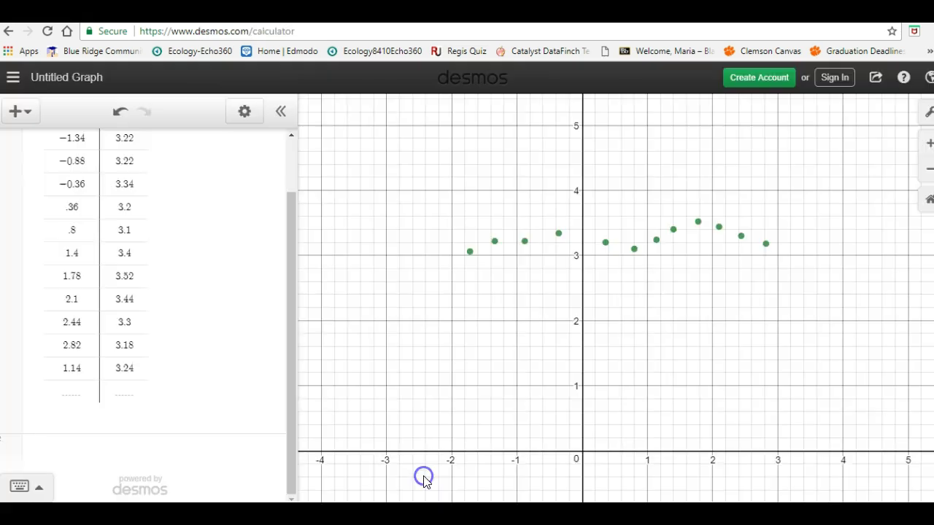
Type the expression y = ax^7 + bx^6 in a new row below the table.
{"action": "left_click", "coordinate": [81, 458]}
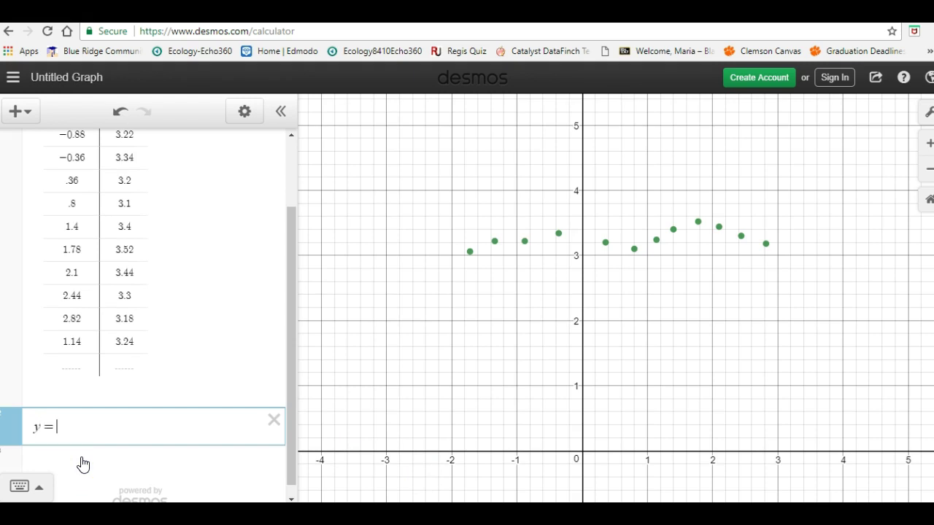
{"action": "type", "text": "y = ax"}
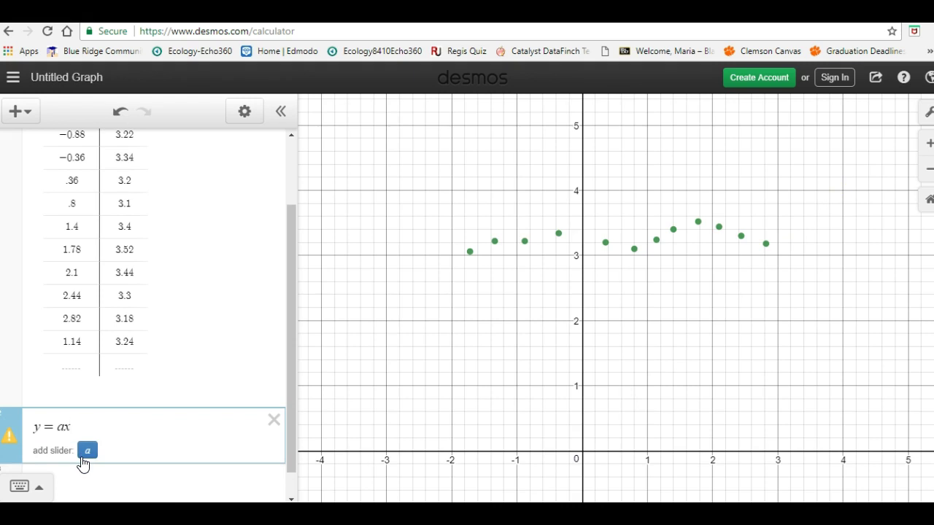
{"action": "left_click", "coordinate": [83, 457]}
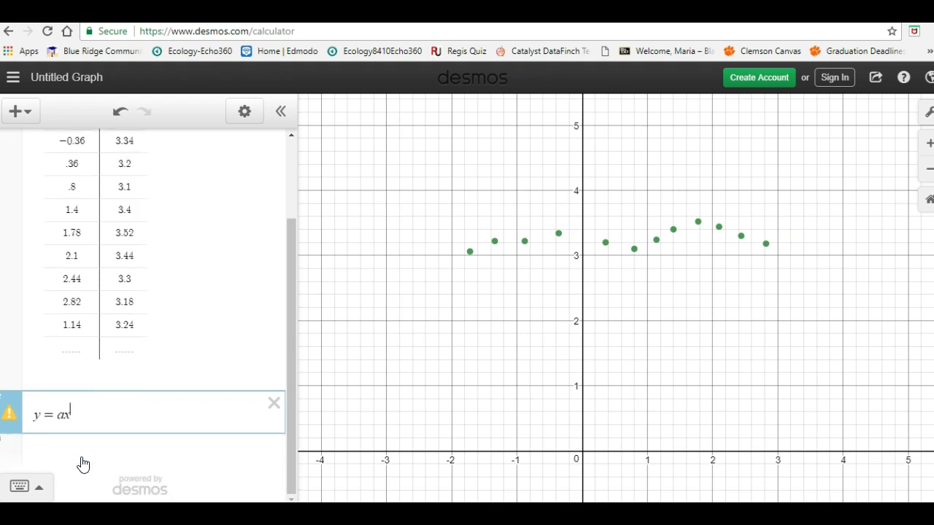
{"action": "type", "text": "^"}
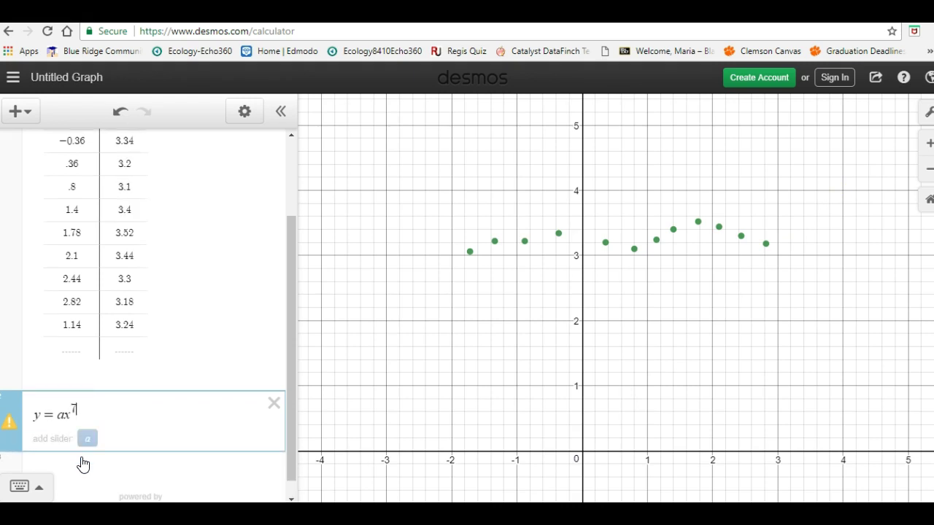
{"action": "type", "text": "76"}
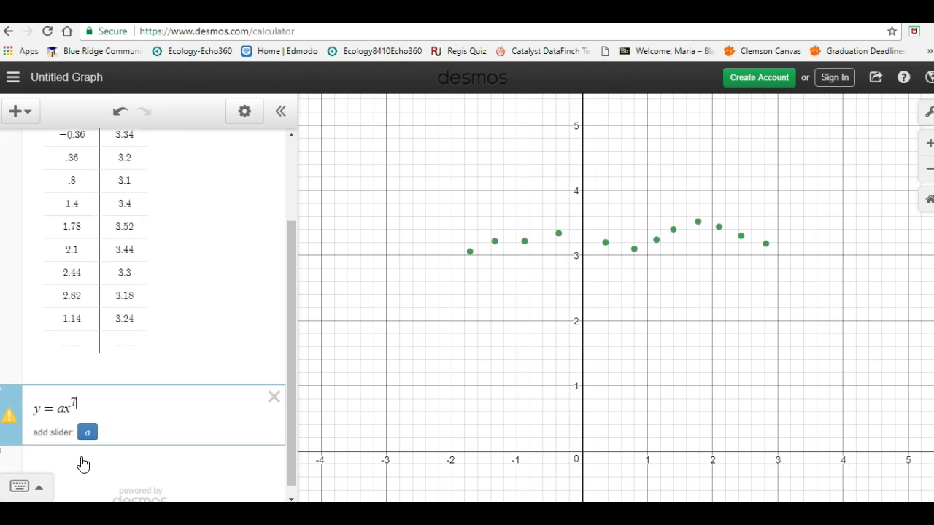
{"action": "key", "text": "Right"}
{"action": "type", "text": "+ bx"}
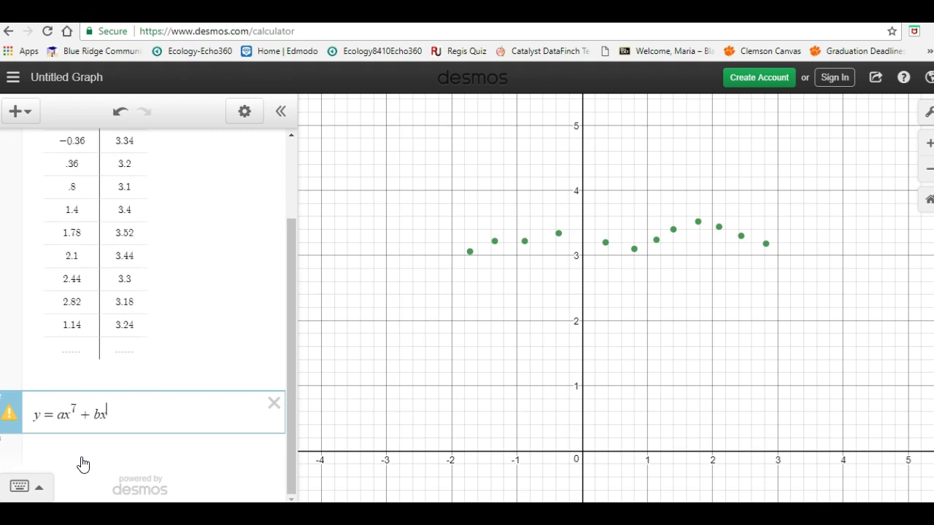
{"action": "type", "text": "^6"}
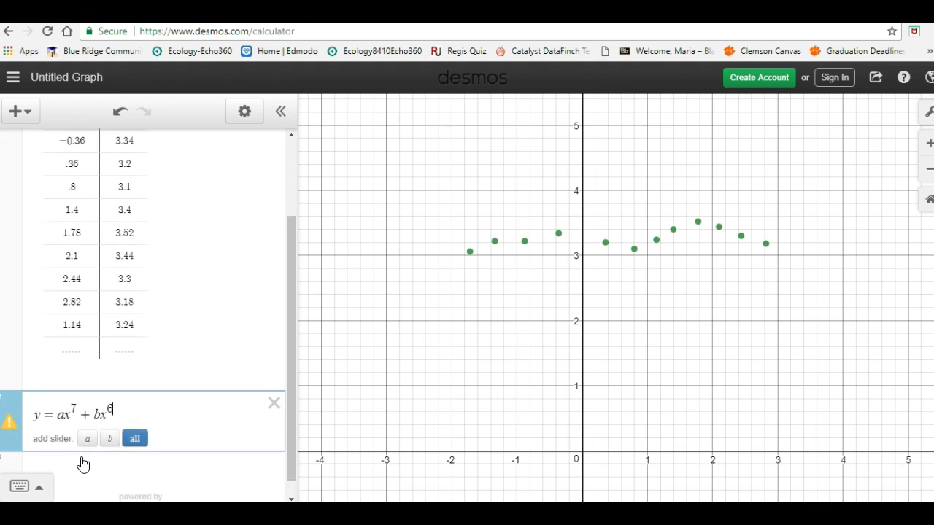
{"action": "left_click", "coordinate": [289, 353]}
{"action": "left_click_drag", "start_coordinate": [289, 352], "coordinate": [287, 250]}
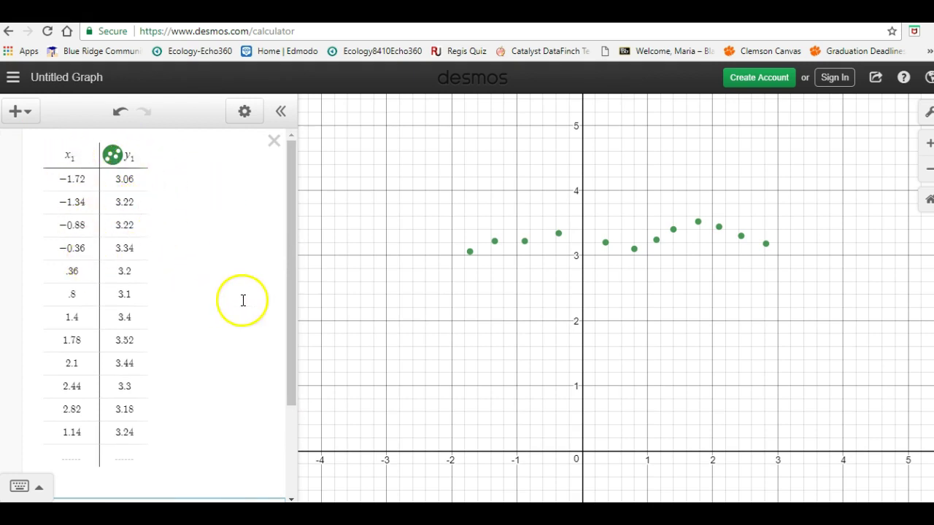
{"action": "left_click", "coordinate": [291, 272]}
{"action": "left_click_drag", "start_coordinate": [291, 272], "coordinate": [296, 377]}
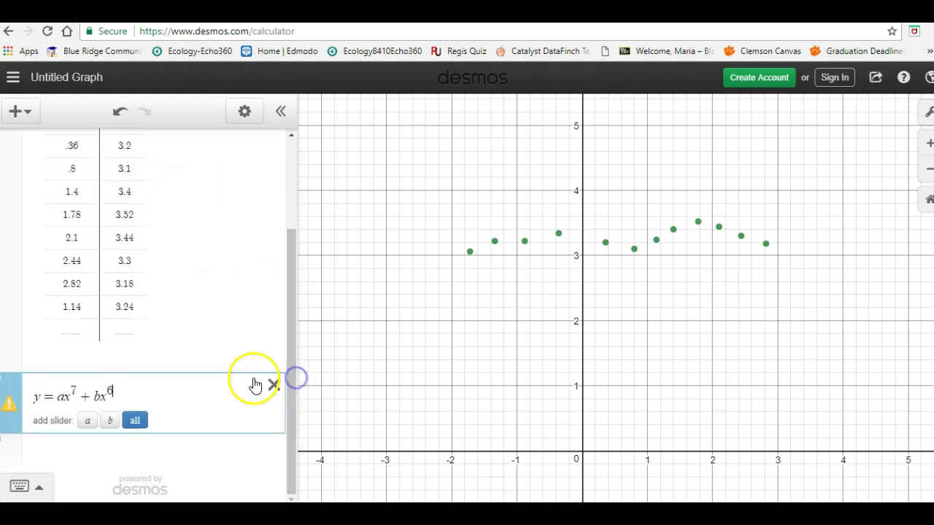
{"action": "left_click", "coordinate": [39, 399]}
Rewrite it as y1 ~ ax1^7 + bx1^6, giving a = -0.0356721 and b = 0.106736.
{"action": "type", "text": "_1"}
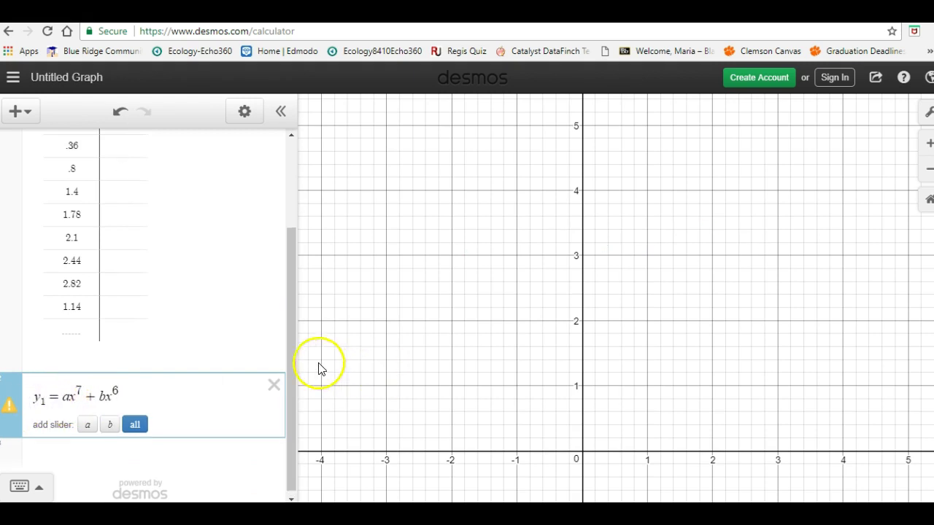
{"action": "left_click_drag", "start_coordinate": [287, 361], "coordinate": [304, 383]}
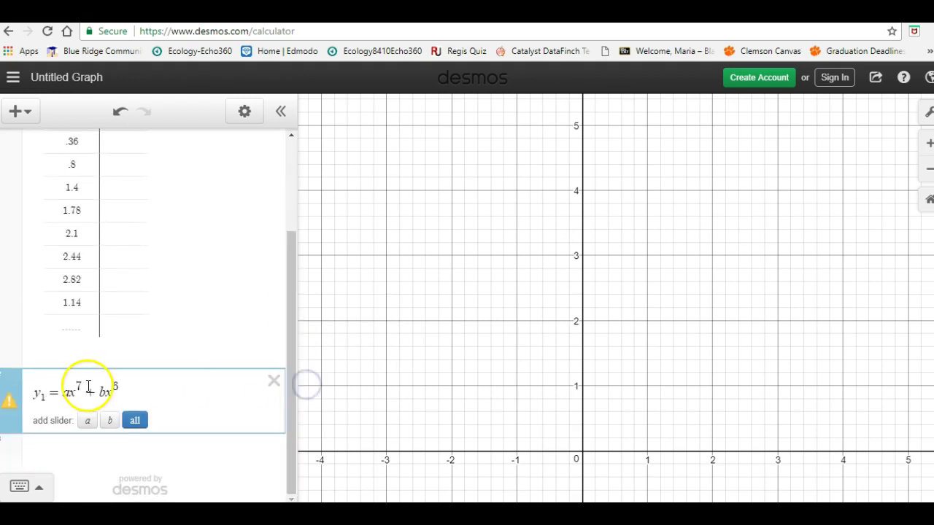
{"action": "left_click", "coordinate": [73, 395]}
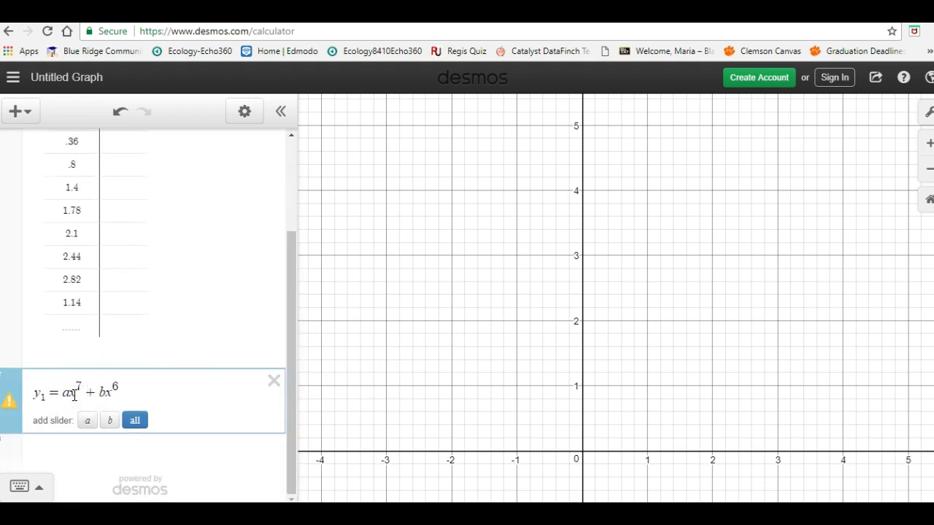
{"action": "type", "text": "_1"}
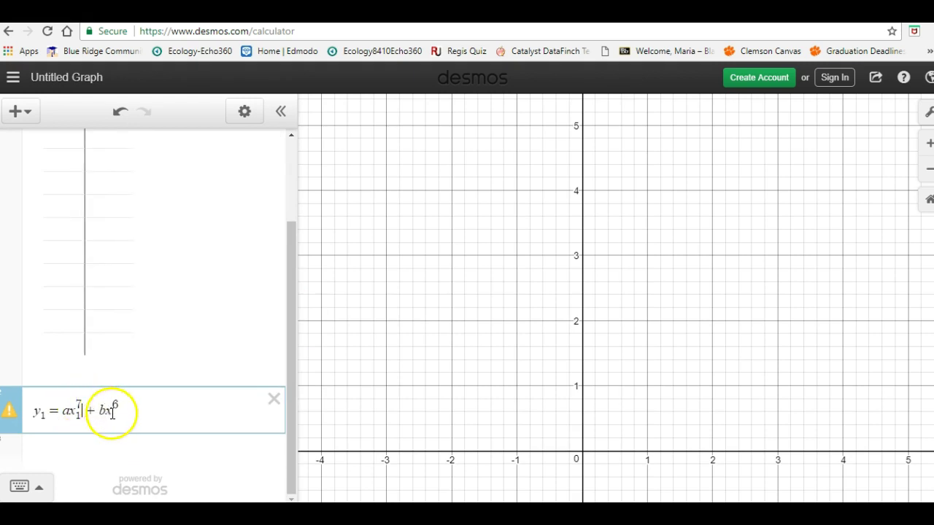
{"action": "left_click", "coordinate": [113, 413]}
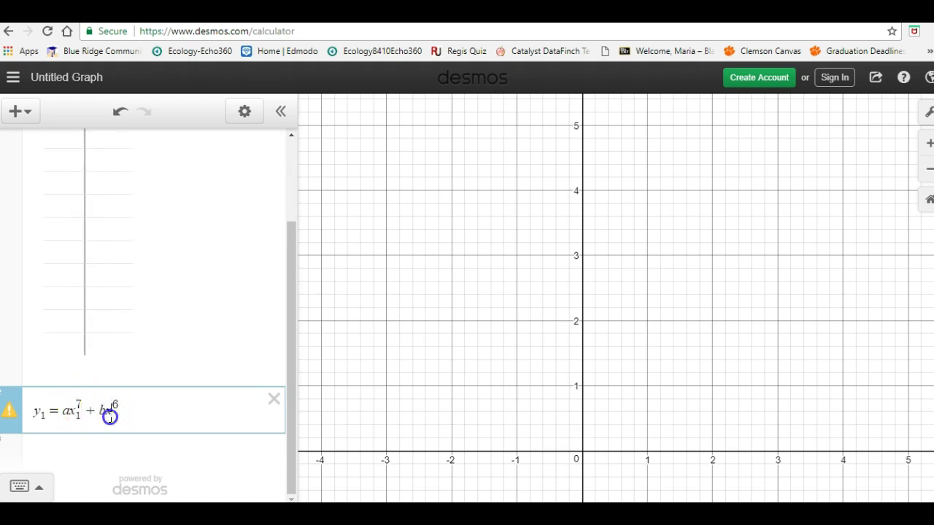
{"action": "type", "text": "_1"}
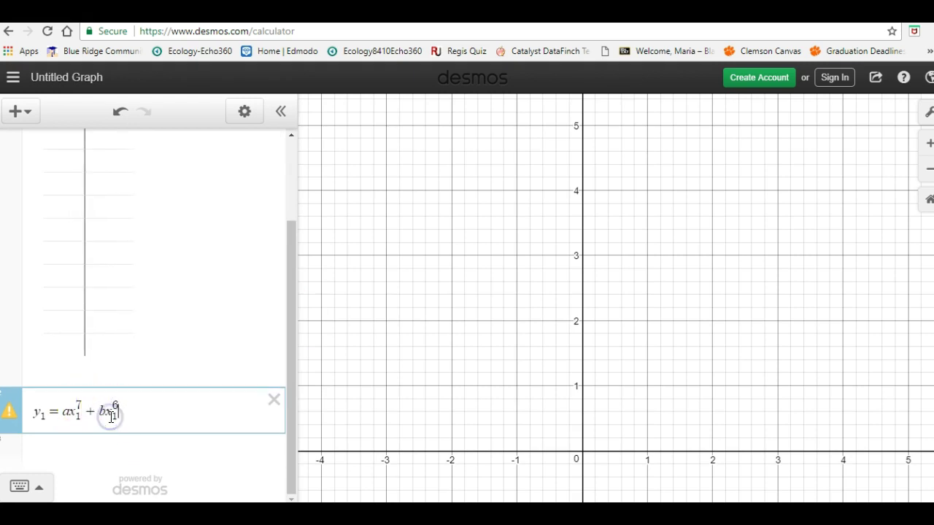
{"action": "left_click", "coordinate": [59, 411]}
{"action": "key", "text": "BackSpace"}
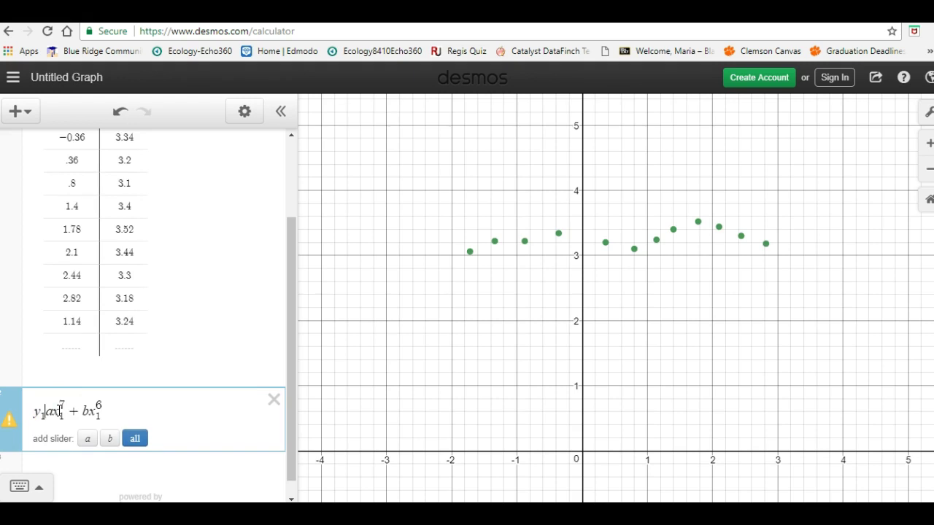
{"action": "type", "text": "~"}
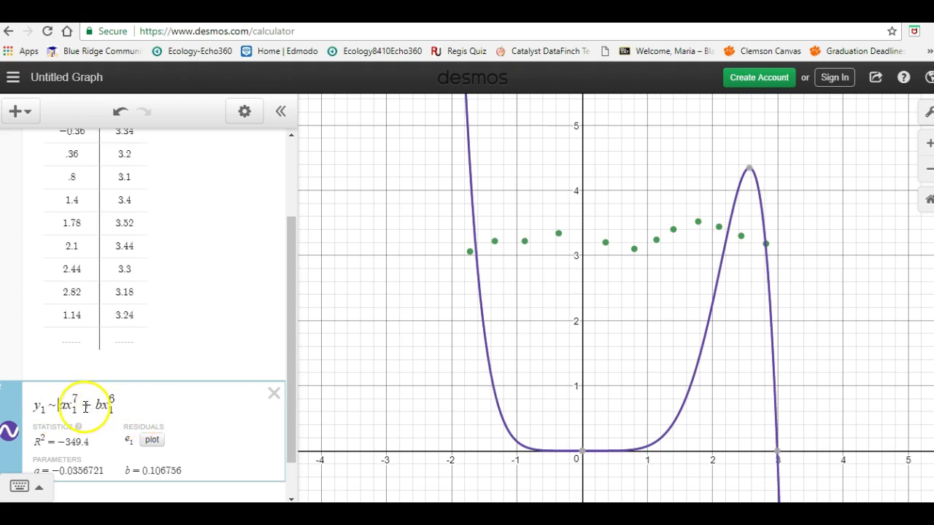
Append the + cx₁^5 + dx₁^4 terms to the end of the Desmos regression expression.
{"action": "left_click", "coordinate": [126, 405]}
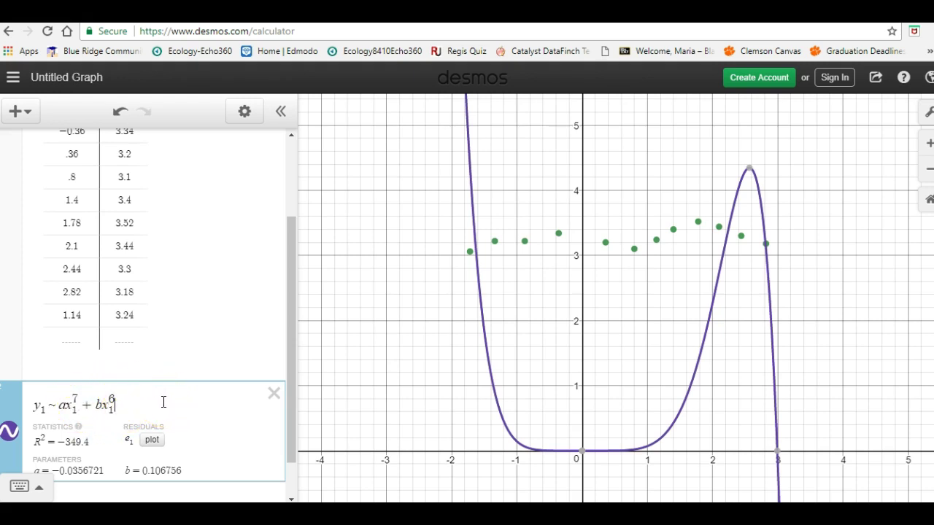
{"action": "type", "text": "+ "}
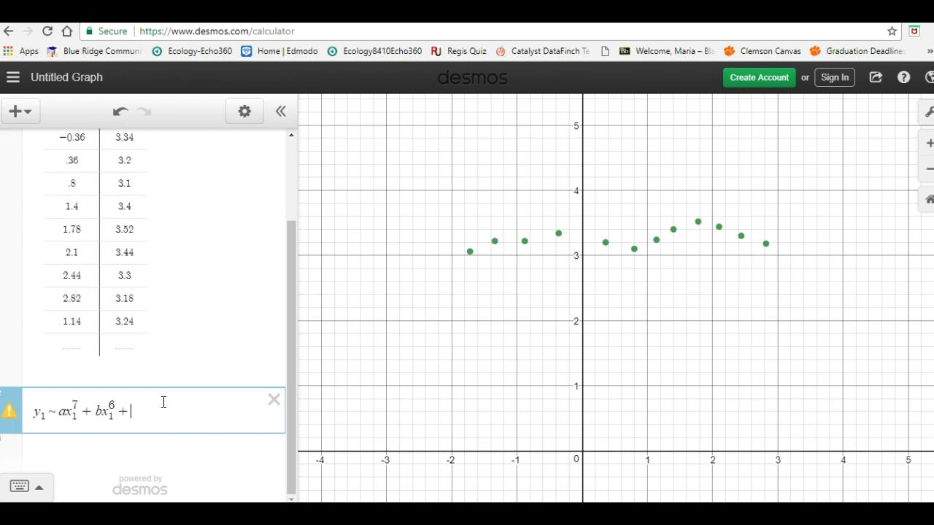
{"action": "type", "text": "cx"}
{"action": "type", "text": "1"}
{"action": "type", "text": "%"}
{"action": "key", "text": "BackSpace"}
{"action": "key", "text": "BackSpace"}
{"action": "type", "text": "^1"}
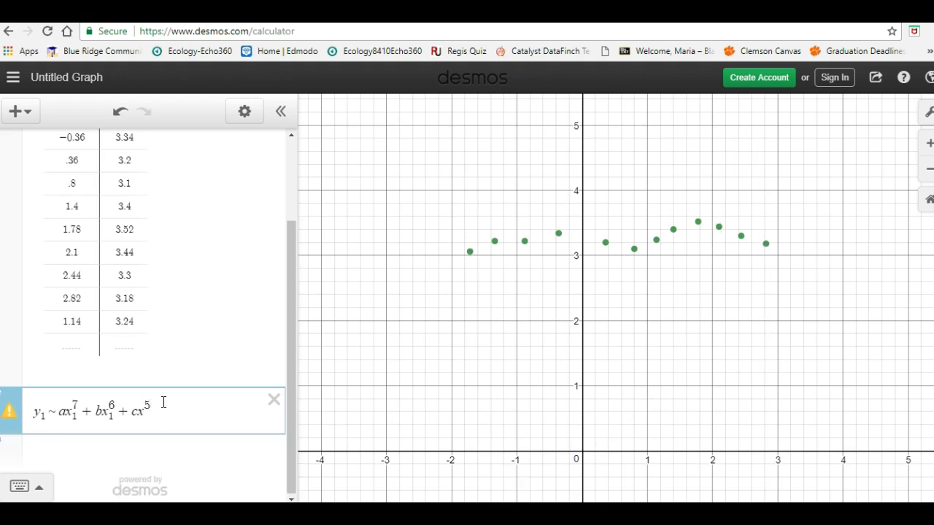
{"action": "key", "text": "BackSpace"}
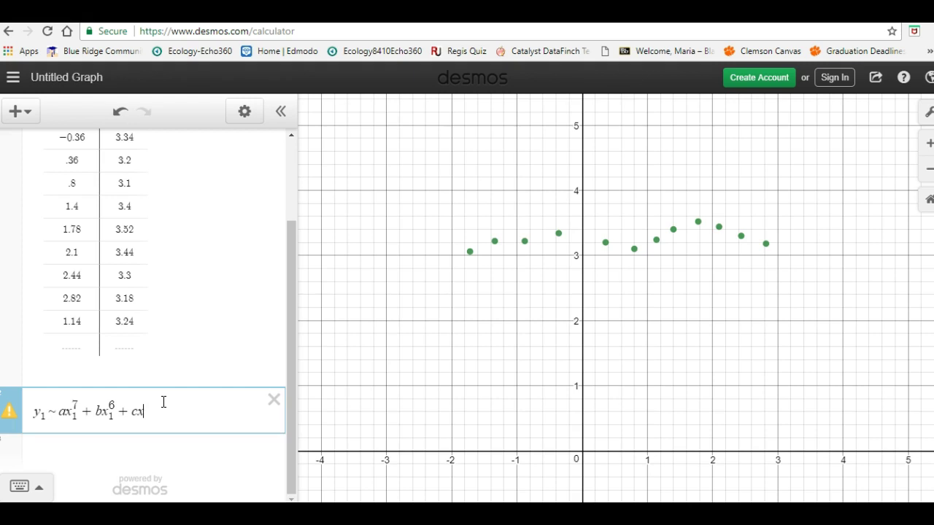
{"action": "type", "text": "_1"}
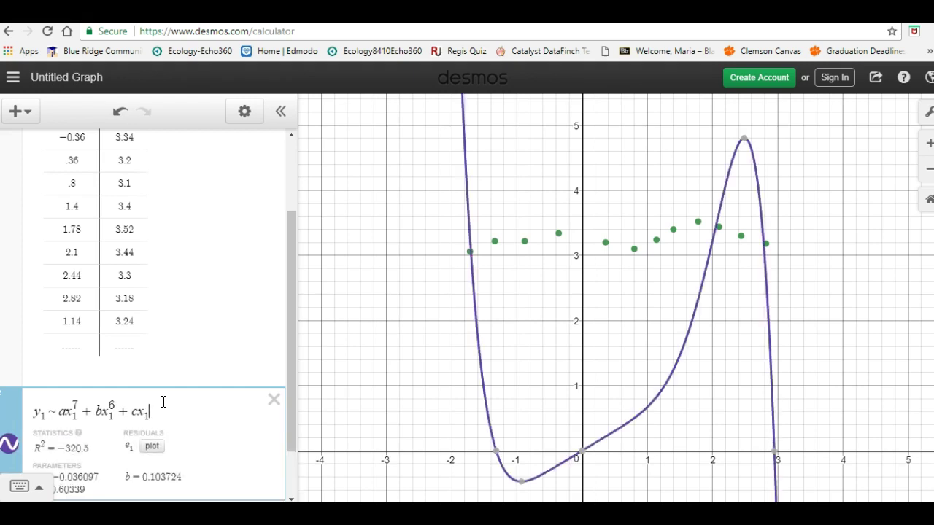
{"action": "type", "text": "^5"}
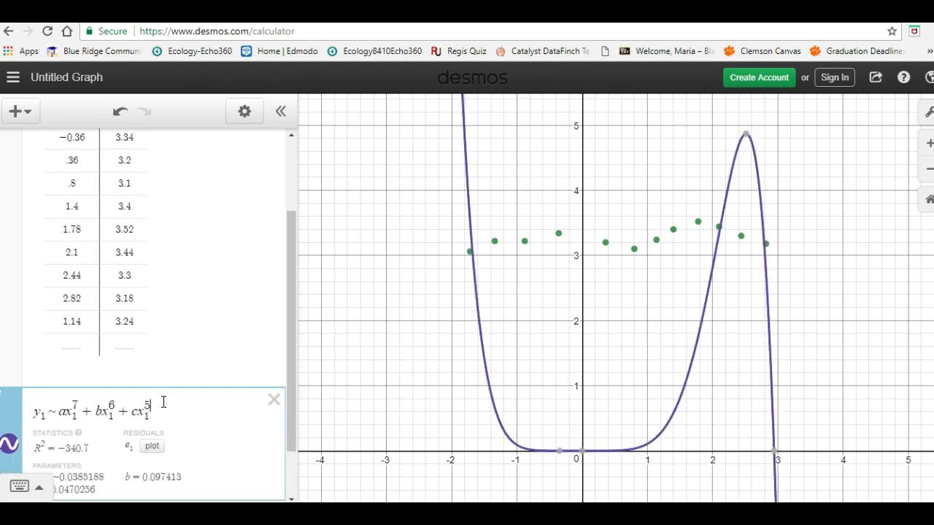
{"action": "key", "text": "Right"}
{"action": "type", "text": "+ d"}
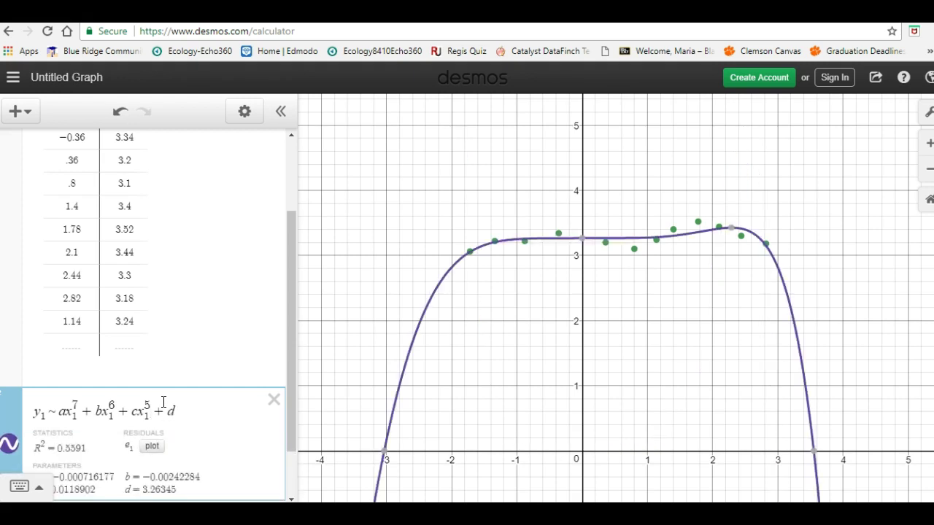
{"action": "type", "text": "x_1/"}
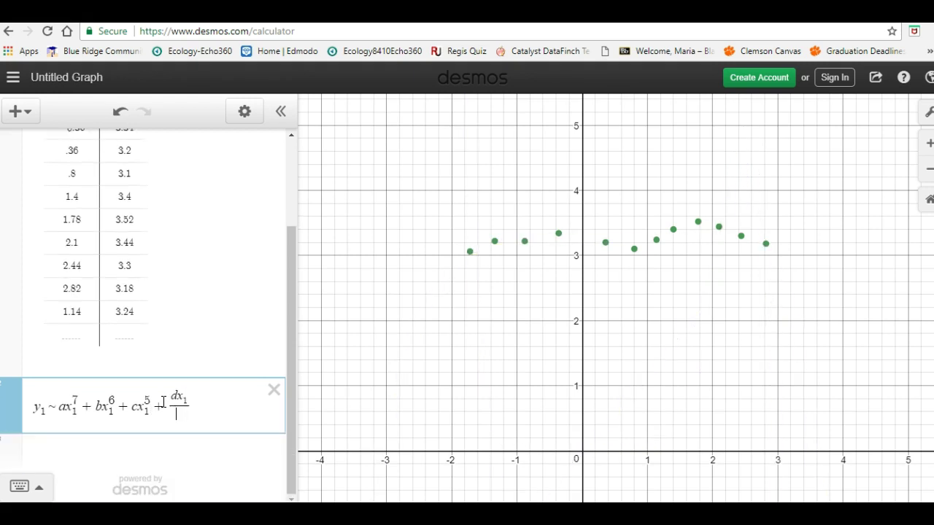
{"action": "key", "text": "BackSpace"}
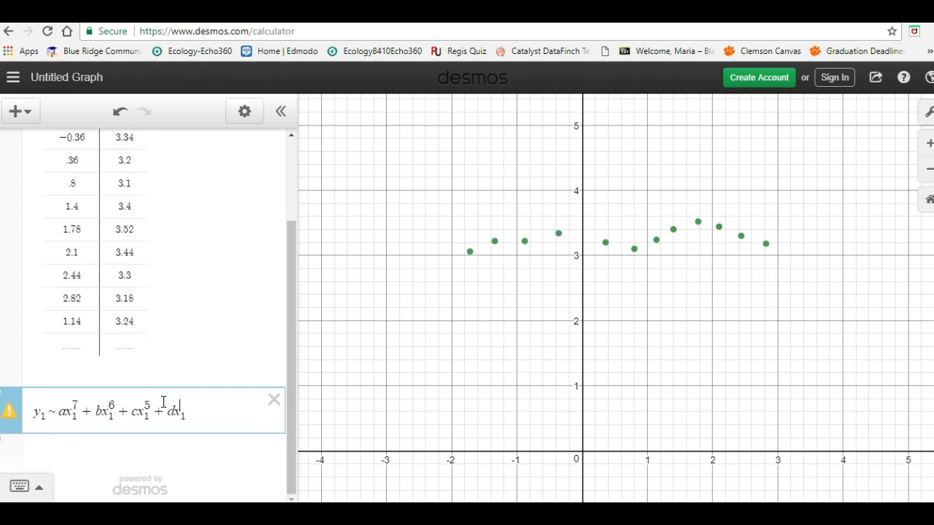
{"action": "type", "text": "^4"}
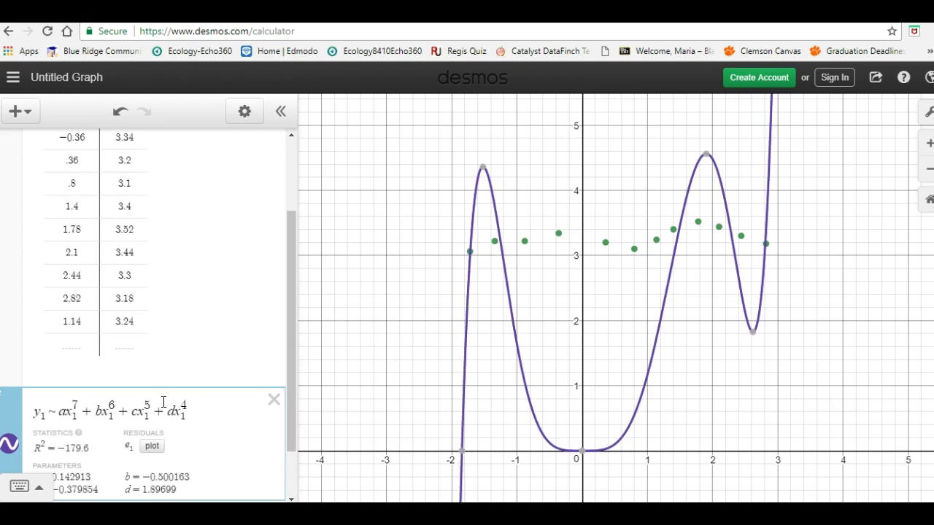
{"action": "key", "text": "Right"}
Add + fx₁^3 + gx₁^2 + hx₁ + to the regression, leaving the constant off.
{"action": "type", "text": "+ "}
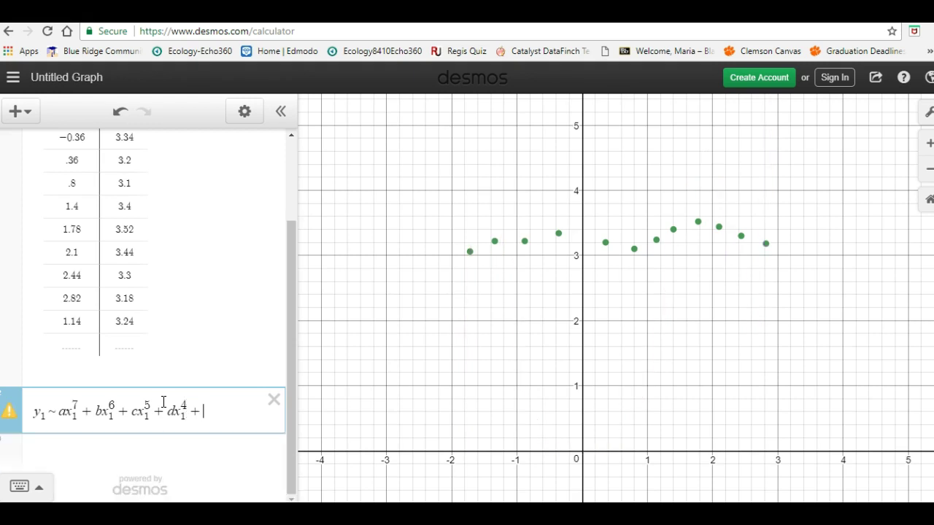
{"action": "type", "text": "e"}
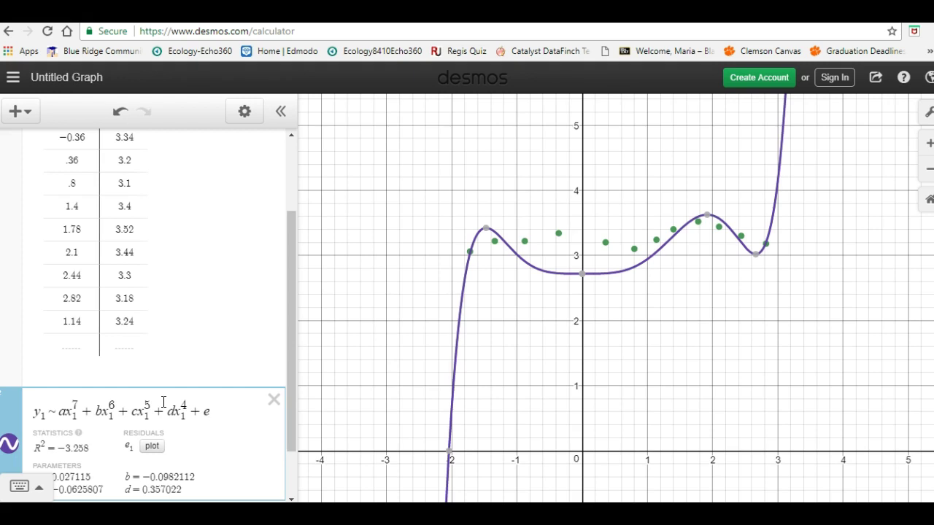
{"action": "key", "text": "BackSpace"}
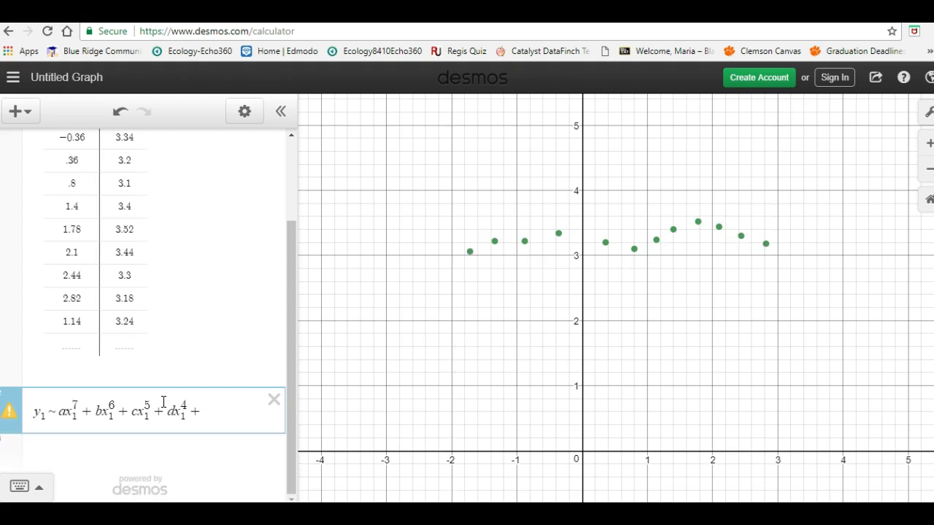
{"action": "type", "text": "fx_1"}
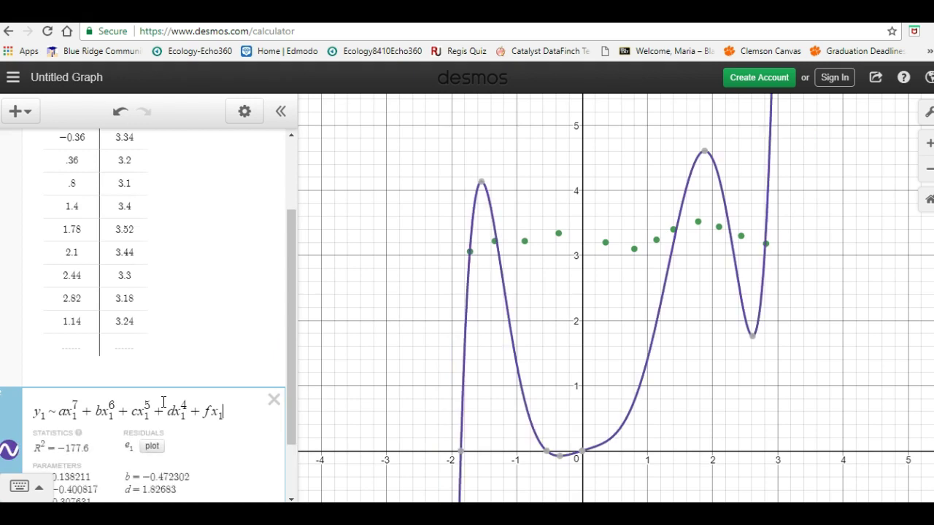
{"action": "type", "text": "^3 "}
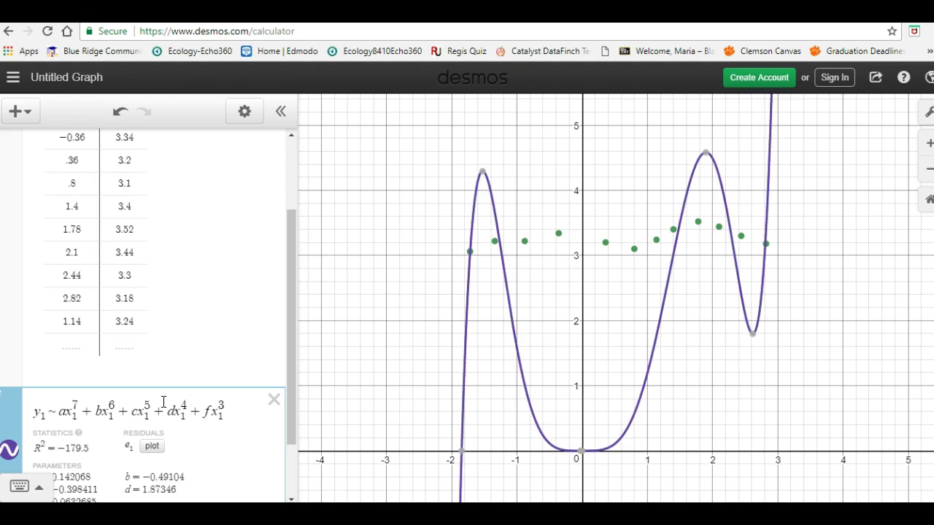
{"action": "type", "text": "+ "}
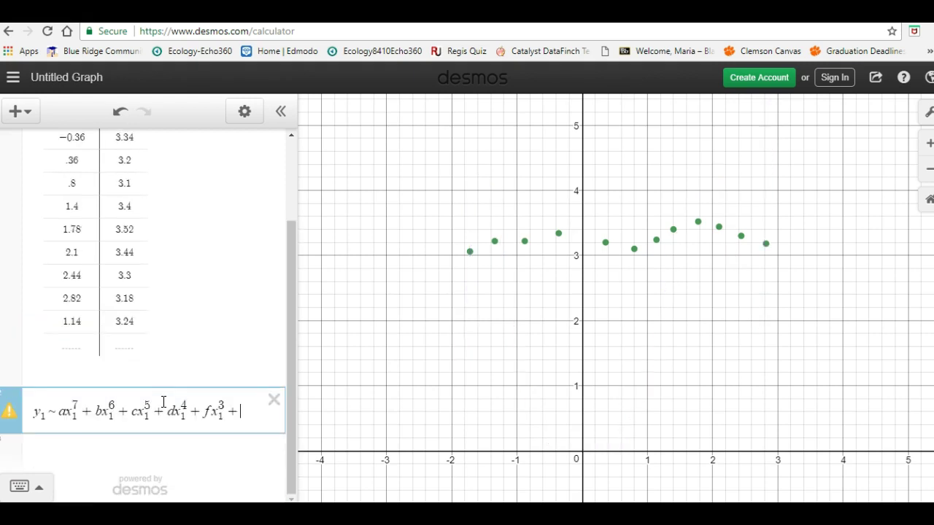
{"action": "type", "text": "g"}
{"action": "type", "text": "x_1"}
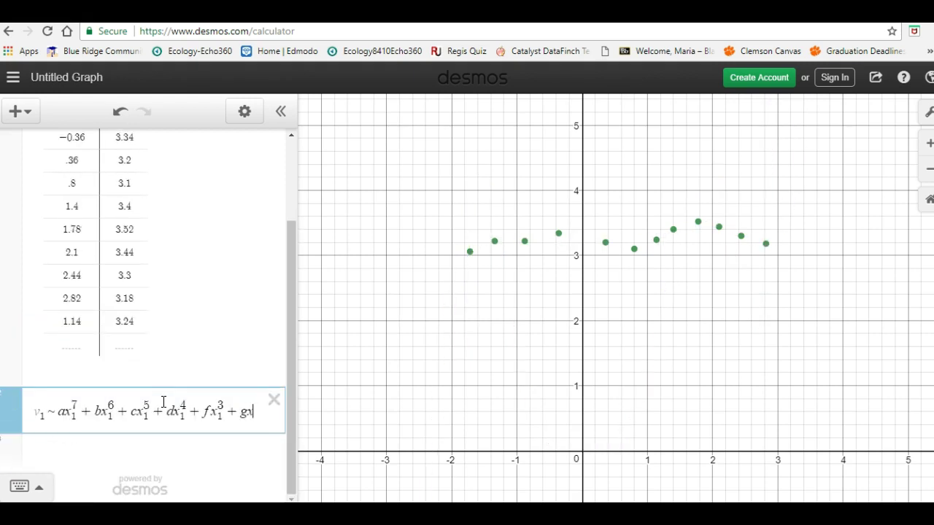
{"action": "type", "text": "^2 "}
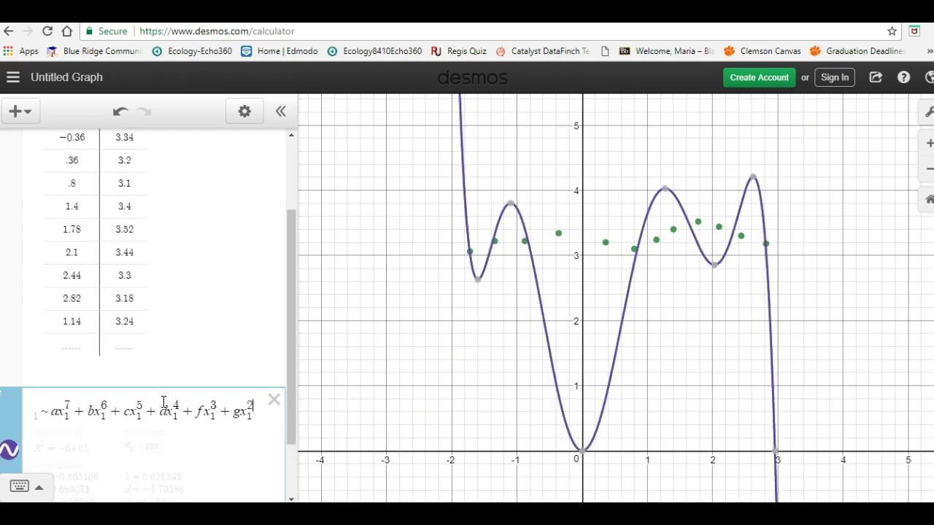
{"action": "type", "text": "+ "}
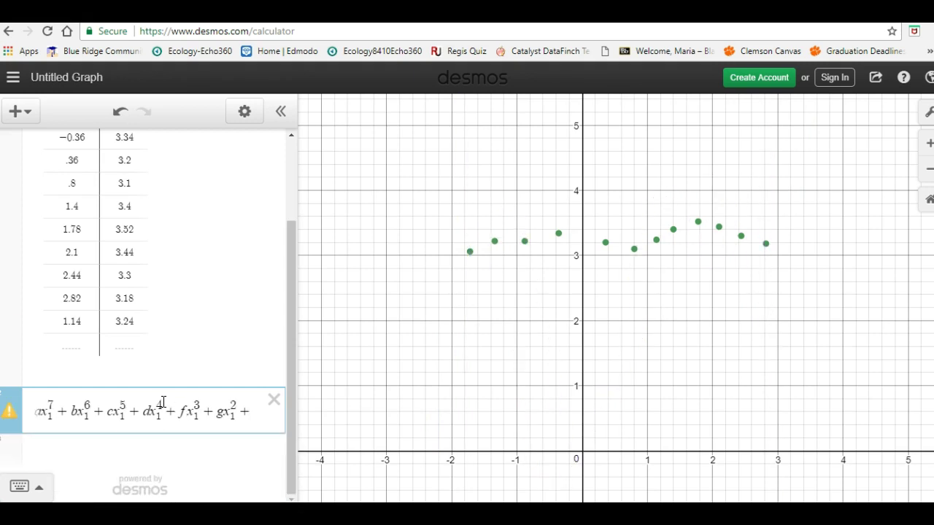
{"action": "type", "text": "hx"}
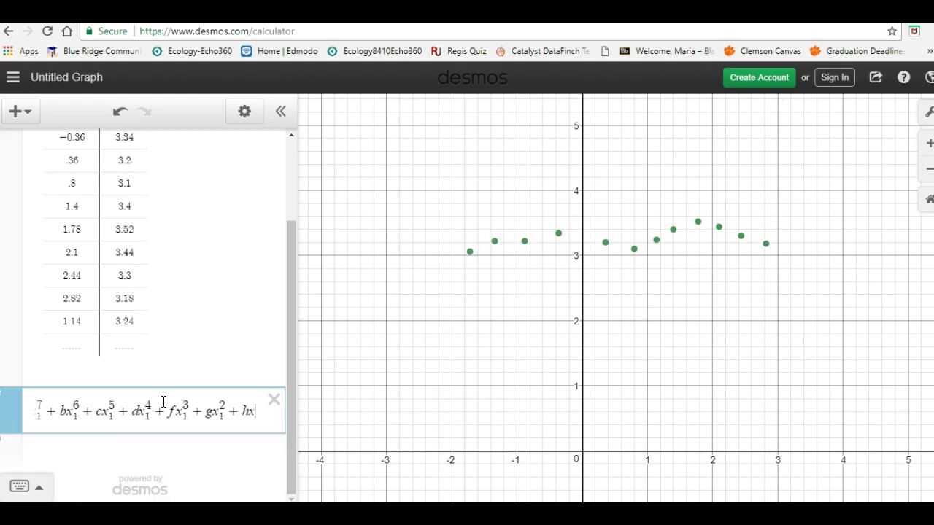
{"action": "type", "text": "_1 "}
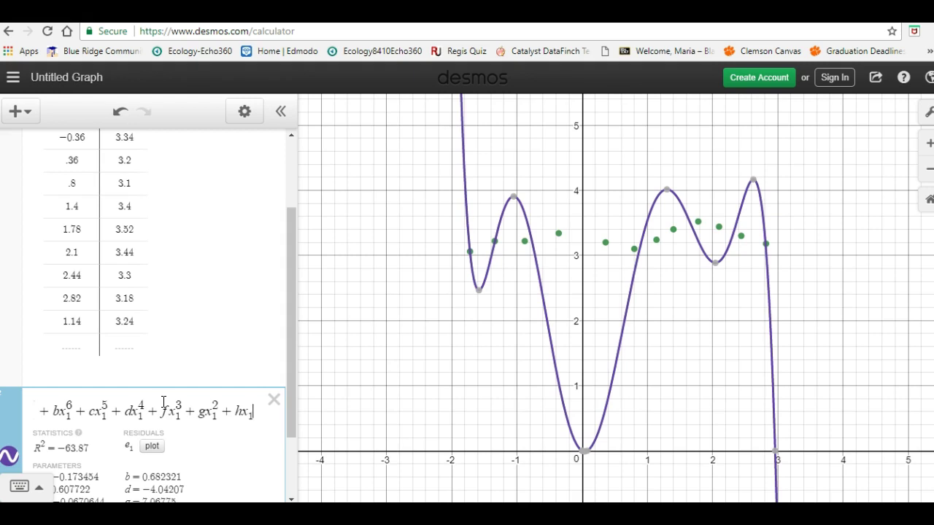
{"action": "type", "text": "+"}
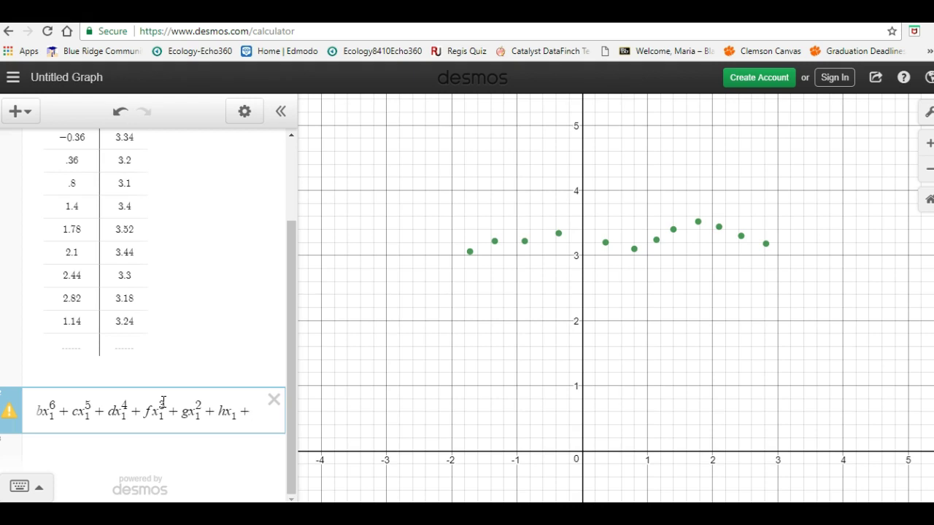
{"action": "type", "text": "i"}
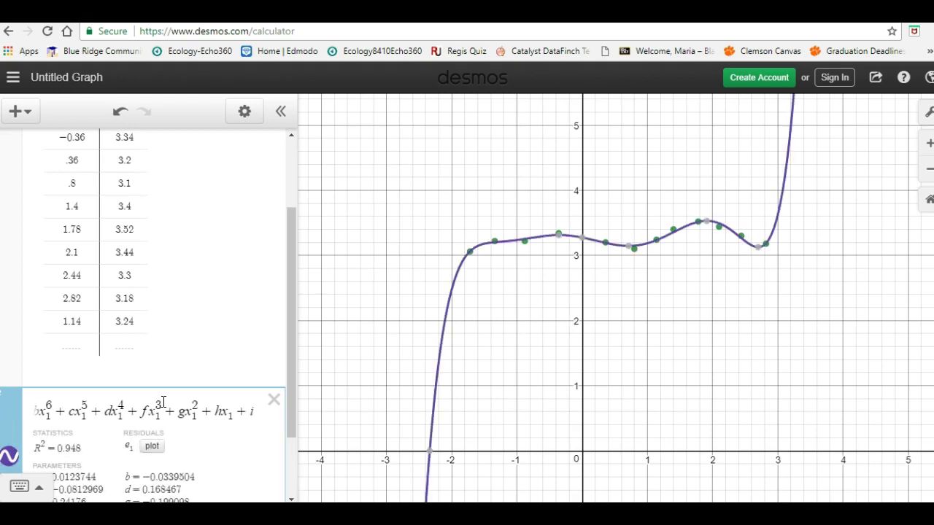
{"action": "key", "text": "BackSpace"}
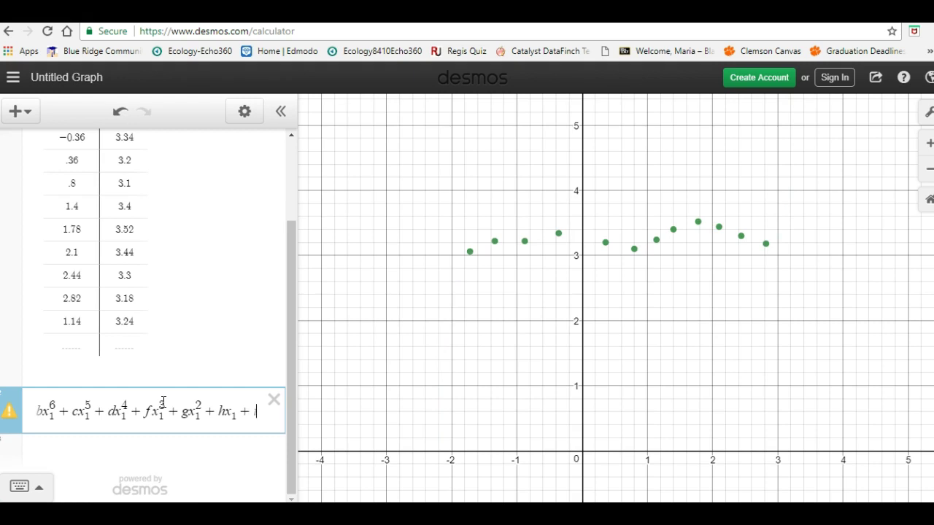
Finish the regression with constant i (R² = 0.948) and shift Desmos right to reveal GeoGebra.
{"action": "type", "text": "i"}
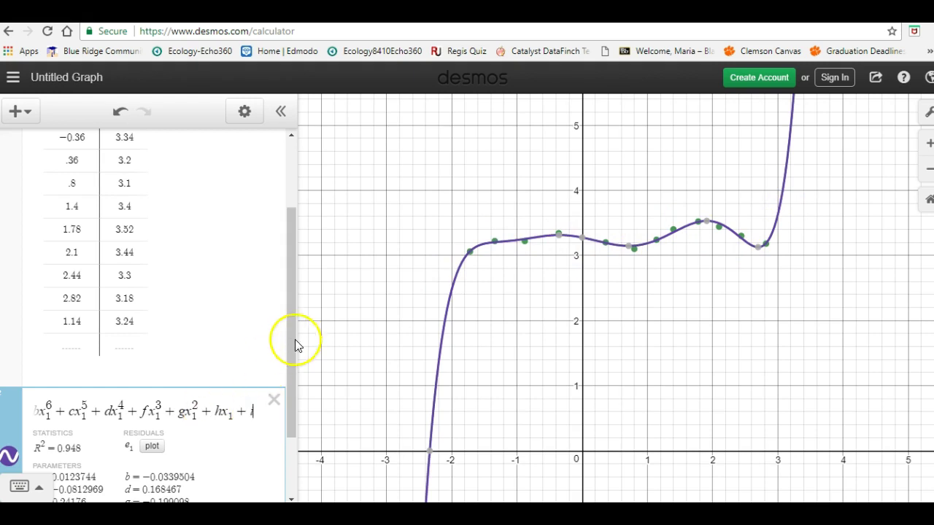
{"action": "left_click_drag", "start_coordinate": [293, 329], "coordinate": [287, 406]}
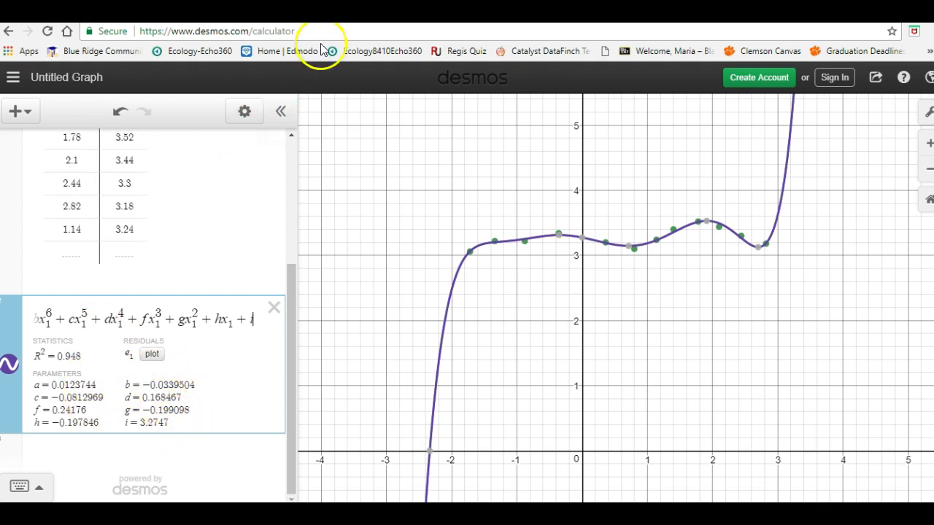
{"action": "left_click_drag", "start_coordinate": [469, 14], "coordinate": [580, 48]}
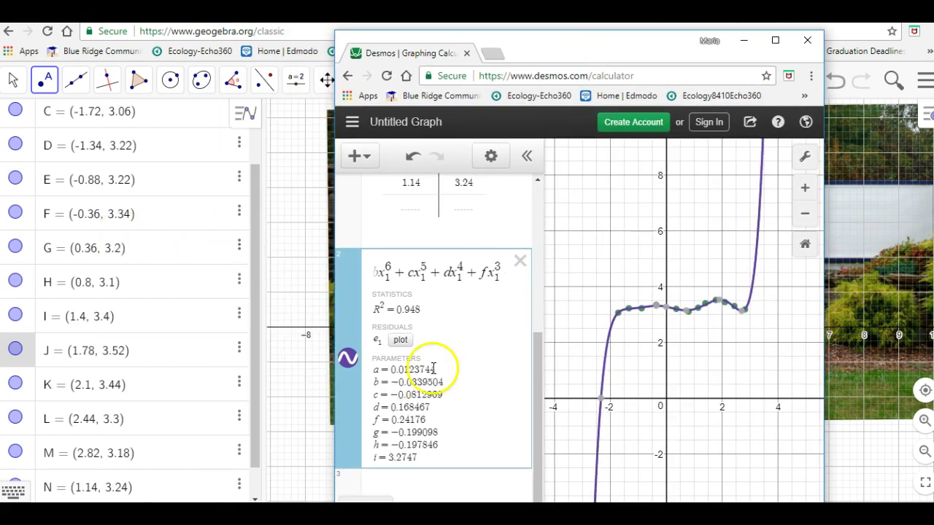
Enter f: y = 0.0124x^7 − 0.034x^6 − … + 3.2747 in GeoGebra's Input bar.
{"action": "left_click", "coordinate": [254, 319]}
{"action": "left_click_drag", "start_coordinate": [254, 319], "coordinate": [241, 397]}
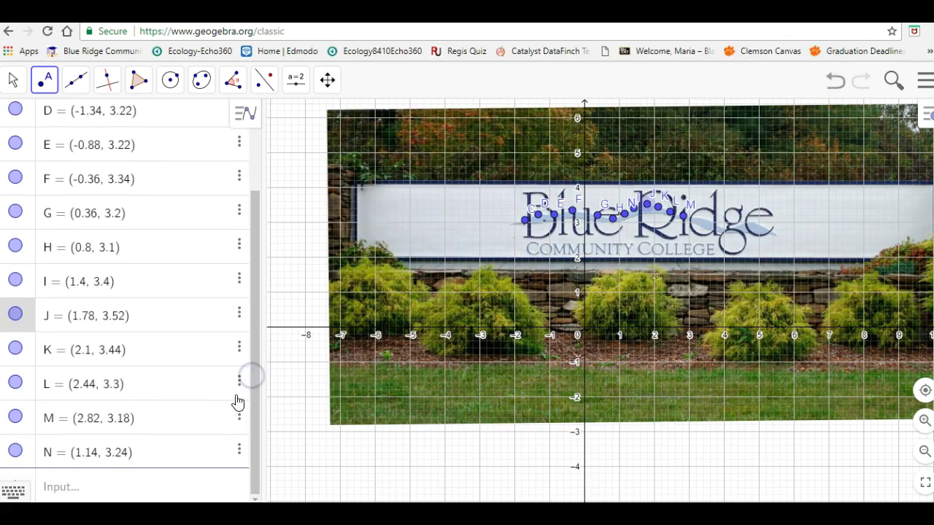
{"action": "left_click", "coordinate": [174, 491]}
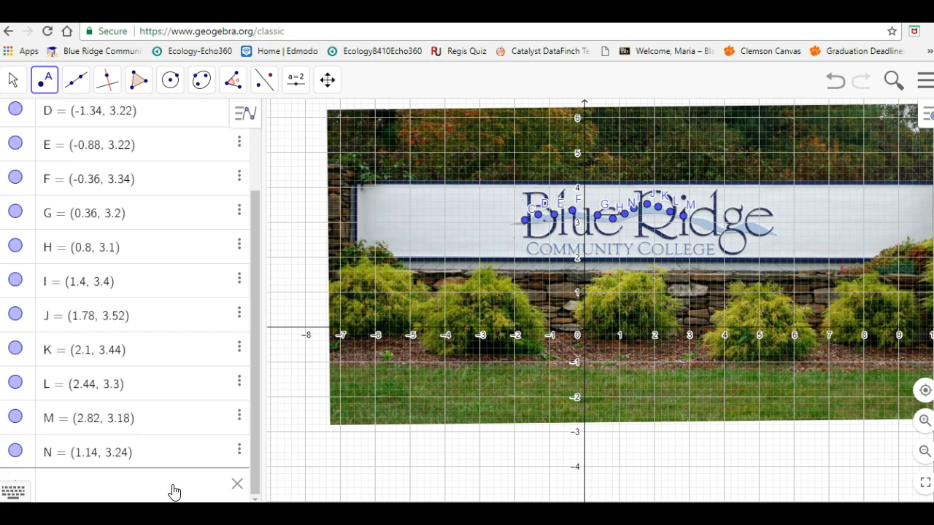
{"action": "mouse_move", "coordinate": [493, 514]}
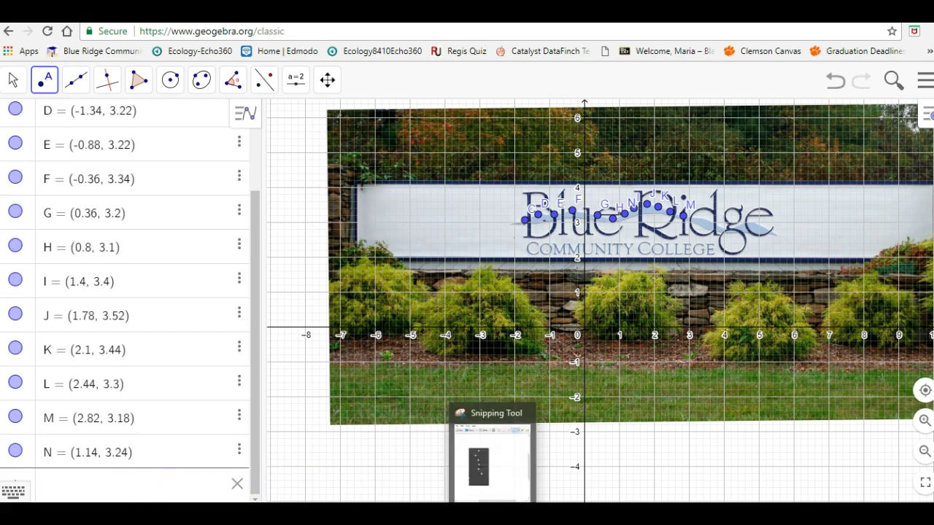
{"action": "mouse_move", "coordinate": [357, 514]}
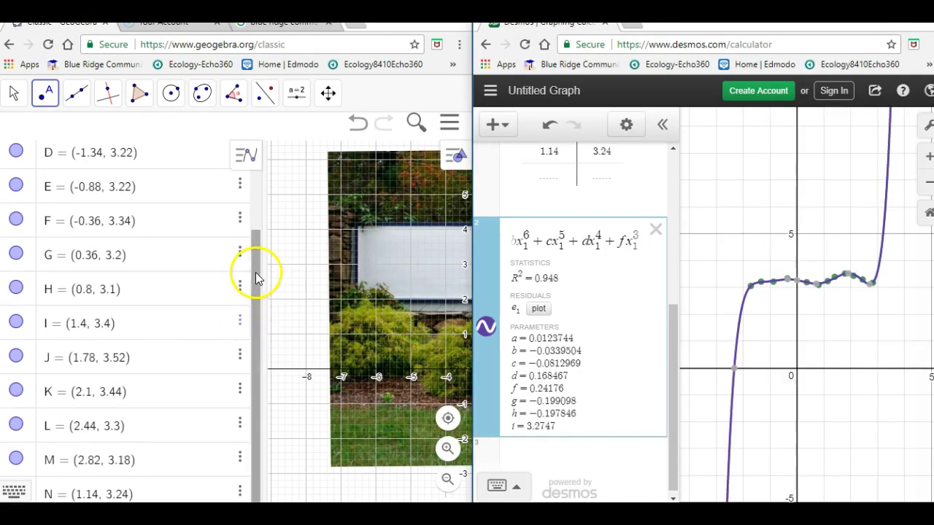
{"action": "left_click_drag", "start_coordinate": [256, 272], "coordinate": [250, 342]}
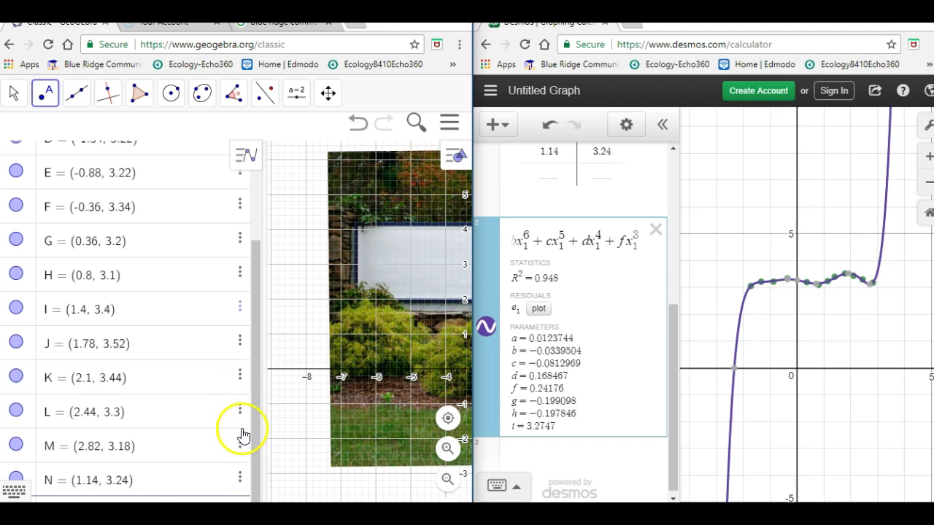
{"action": "left_click", "coordinate": [199, 499]}
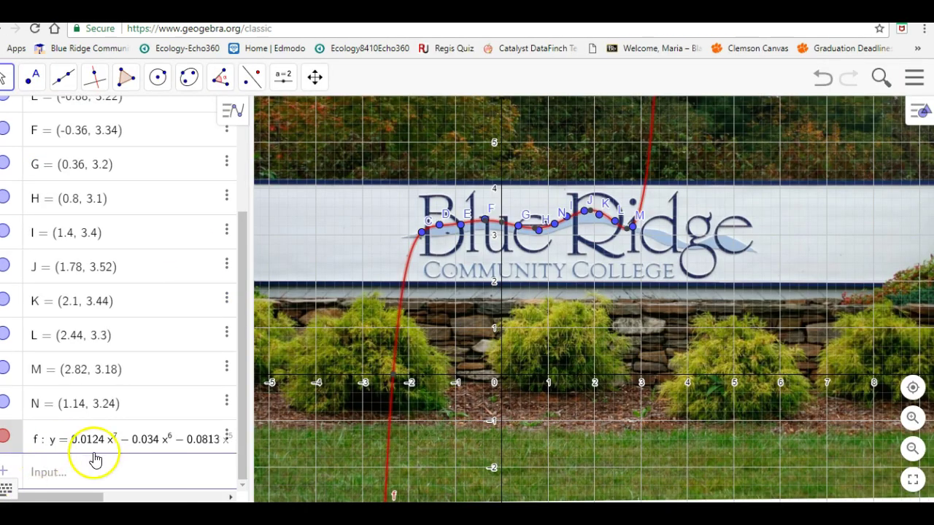
Check f's Object Properties and the 4-decimal-place global rounding, then widen the algebra list.
{"action": "left_click", "coordinate": [914, 123]}
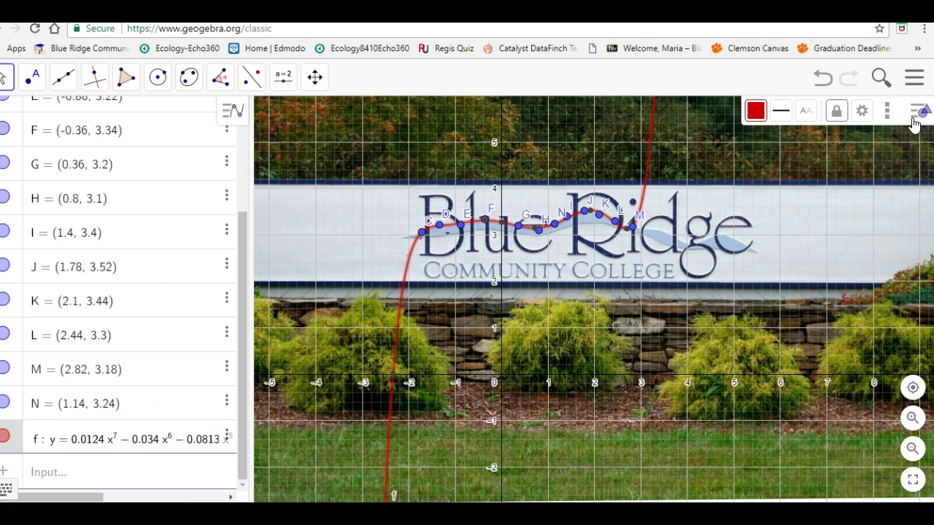
{"action": "left_click", "coordinate": [863, 112]}
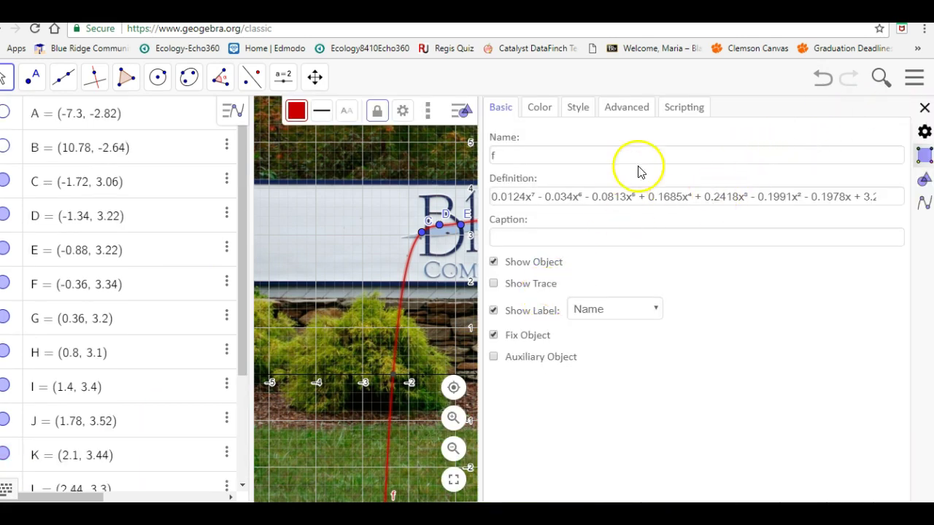
{"action": "left_click", "coordinate": [924, 133]}
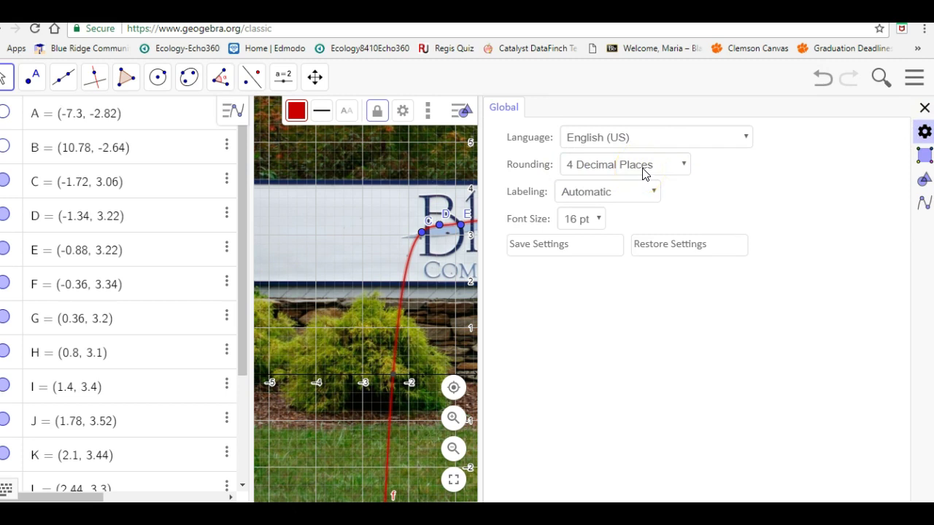
{"action": "left_click", "coordinate": [923, 107]}
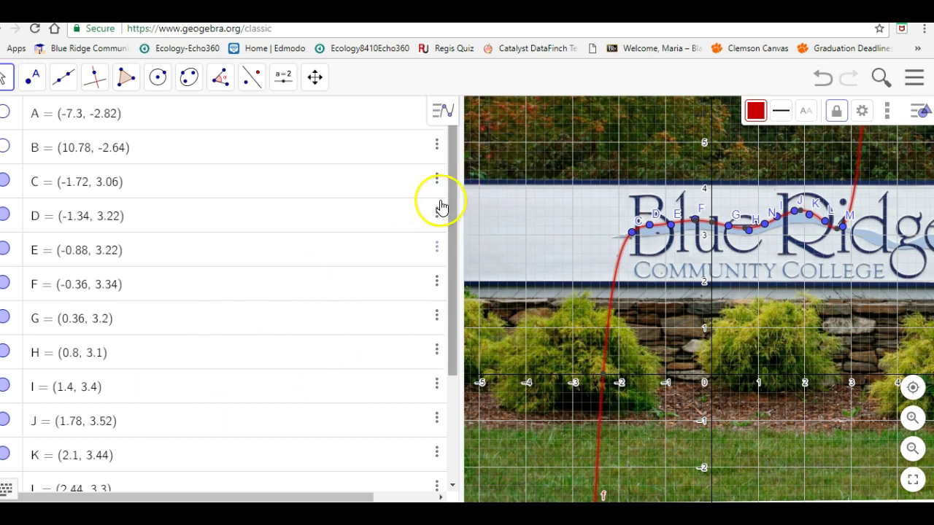
{"action": "left_click_drag", "start_coordinate": [444, 206], "coordinate": [437, 355]}
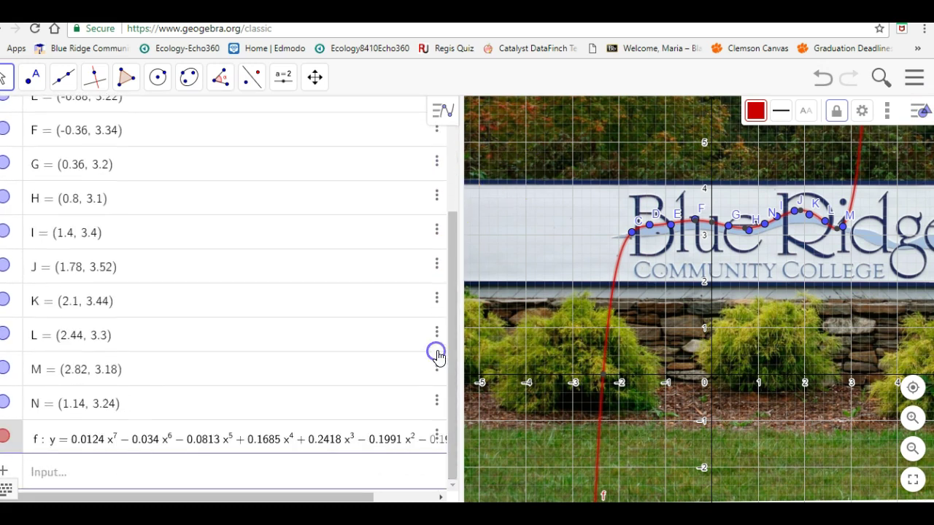
Switch to the Desmos window to compare its regression parameters with GeoGebra's f.
{"action": "key", "text": "alt+Tab"}
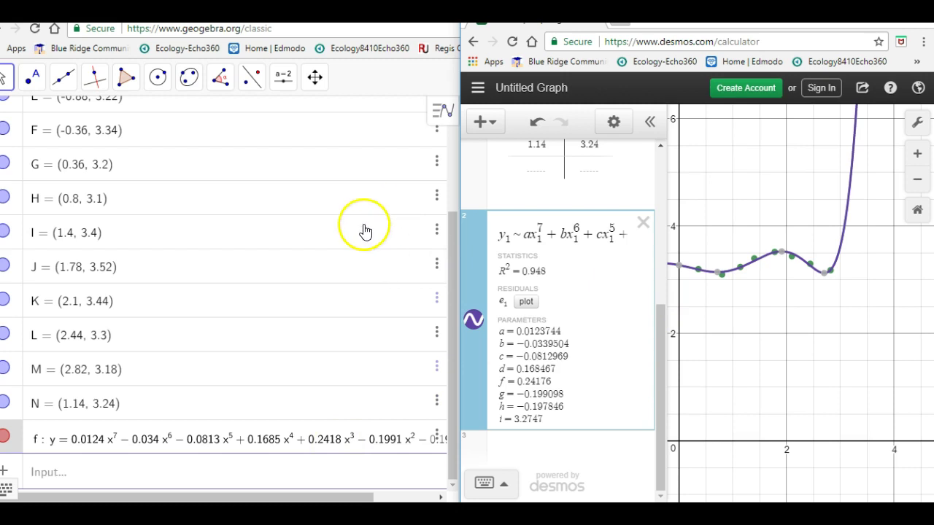
Compare a point on the Desmos curve, then bring GeoGebra forward and zoom out slightly.
{"action": "left_click", "coordinate": [395, 79]}
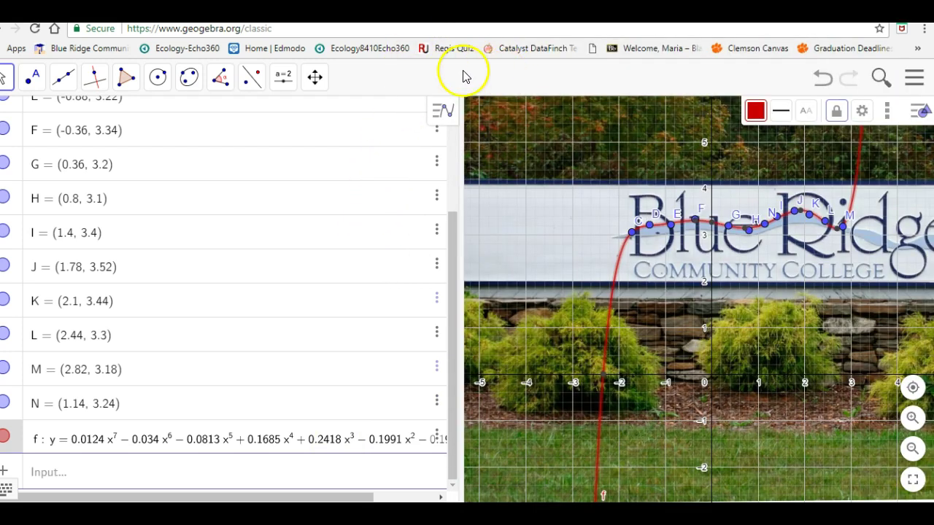
{"action": "mouse_move", "coordinate": [343, 510]}
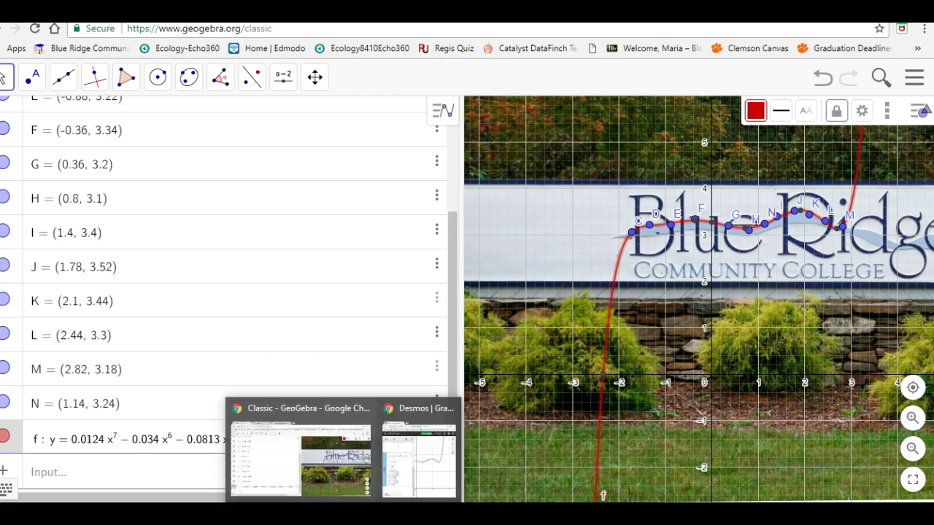
{"action": "left_click", "coordinate": [427, 478]}
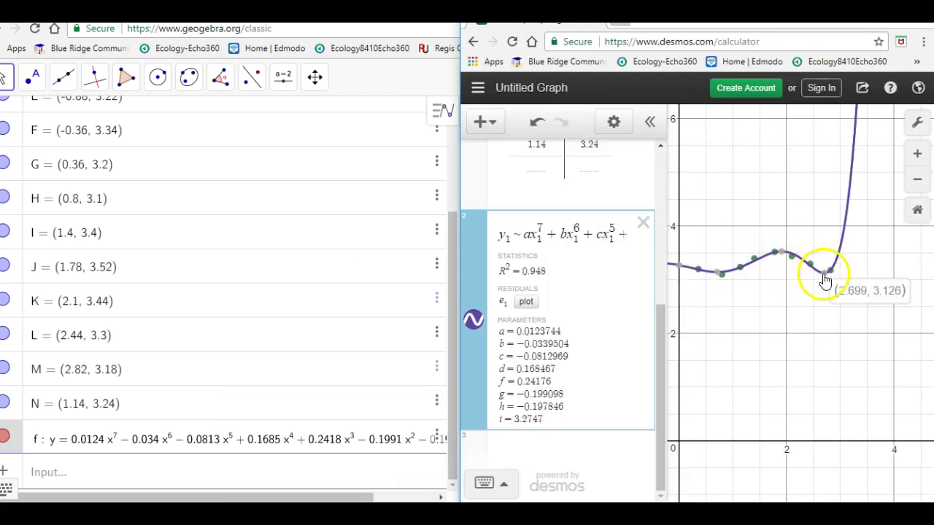
{"action": "left_click", "coordinate": [722, 273]}
{"action": "left_click", "coordinate": [304, 195]}
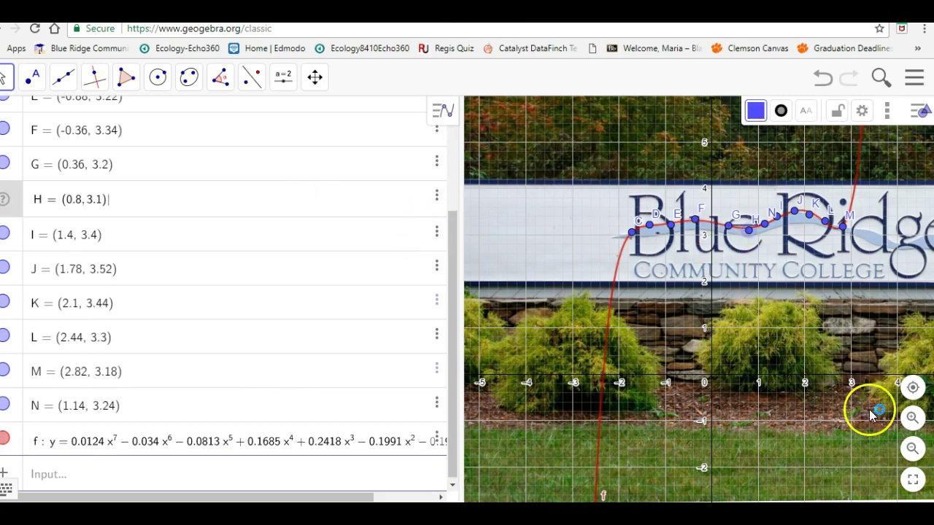
{"action": "left_click", "coordinate": [911, 449]}
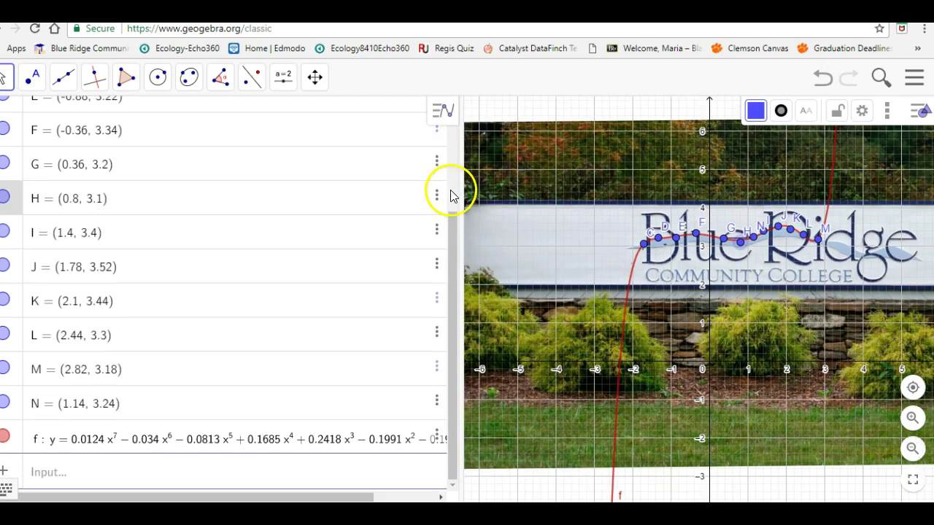
{"action": "left_click", "coordinate": [442, 113]}
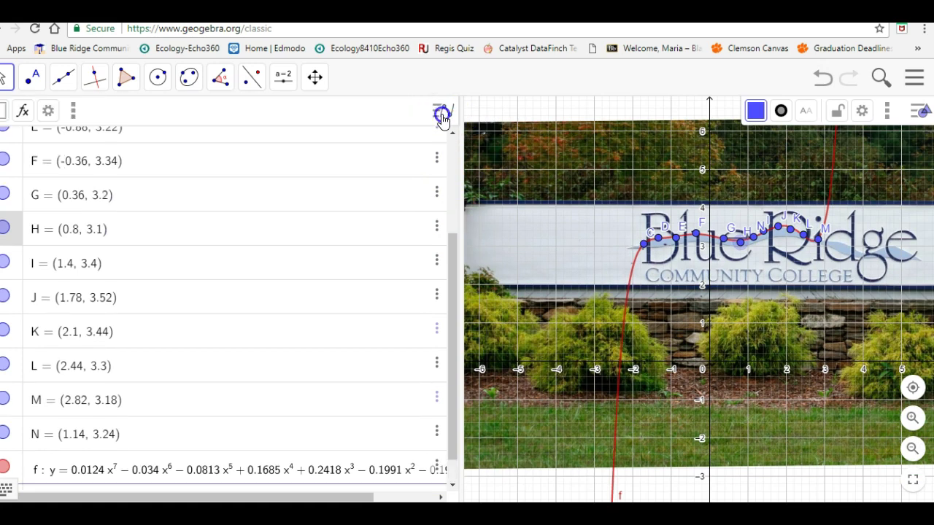
{"action": "left_click", "coordinate": [442, 115]}
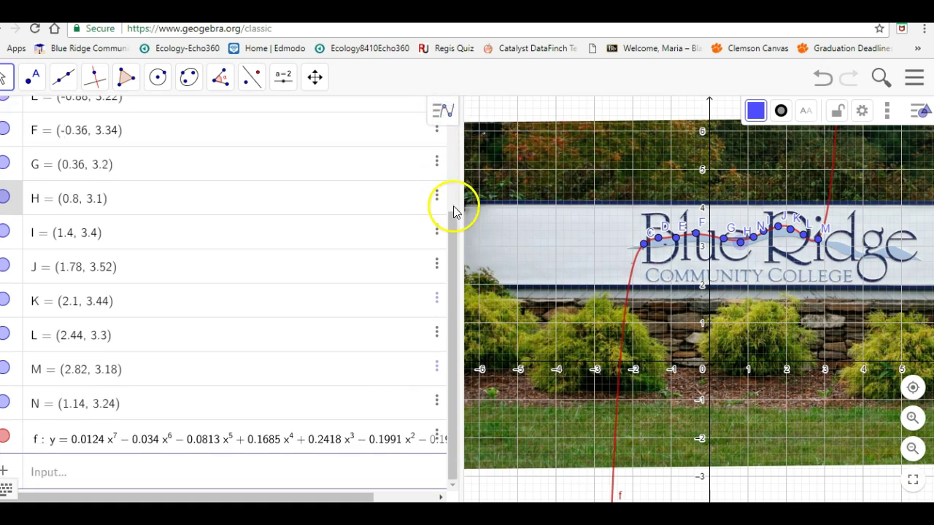
Drag the Algebra/Graphics divider left so the graph shows the whole sign.
{"action": "left_click_drag", "start_coordinate": [459, 203], "coordinate": [284, 207]}
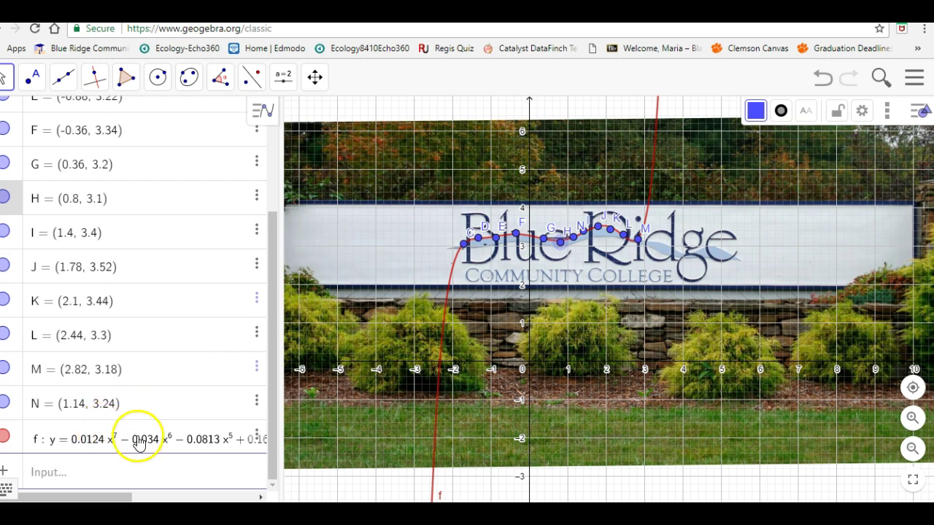
Snip function f's full equation, then widen the graph back across the whole sign.
{"action": "left_click", "coordinate": [106, 447]}
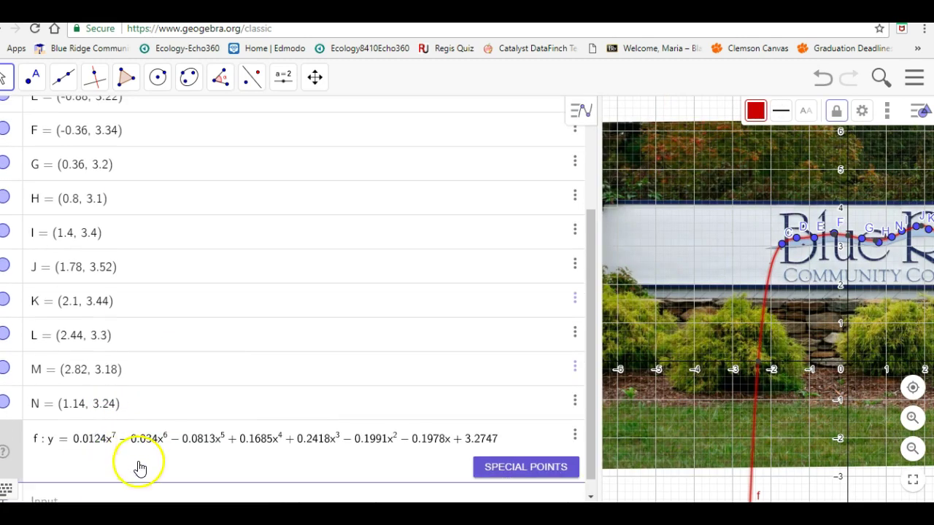
{"action": "key", "text": "Return"}
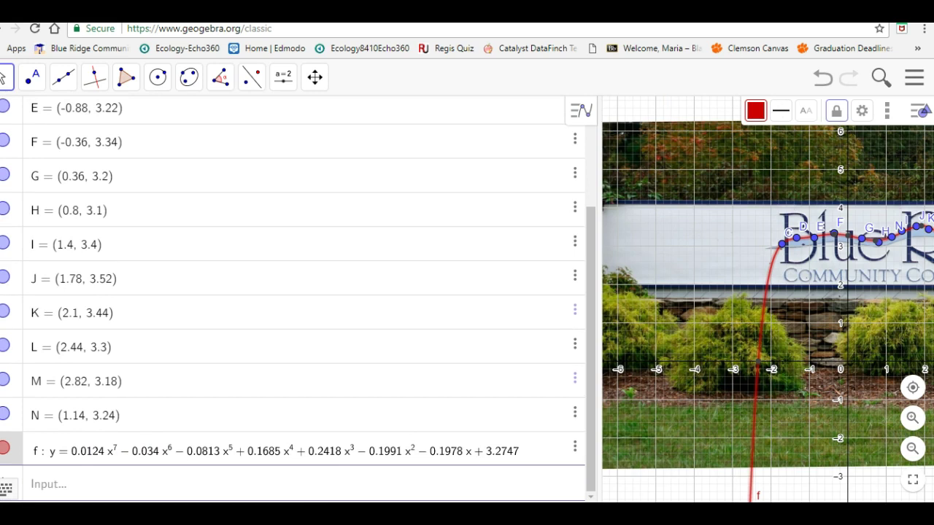
{"action": "key", "text": "ctrl+n"}
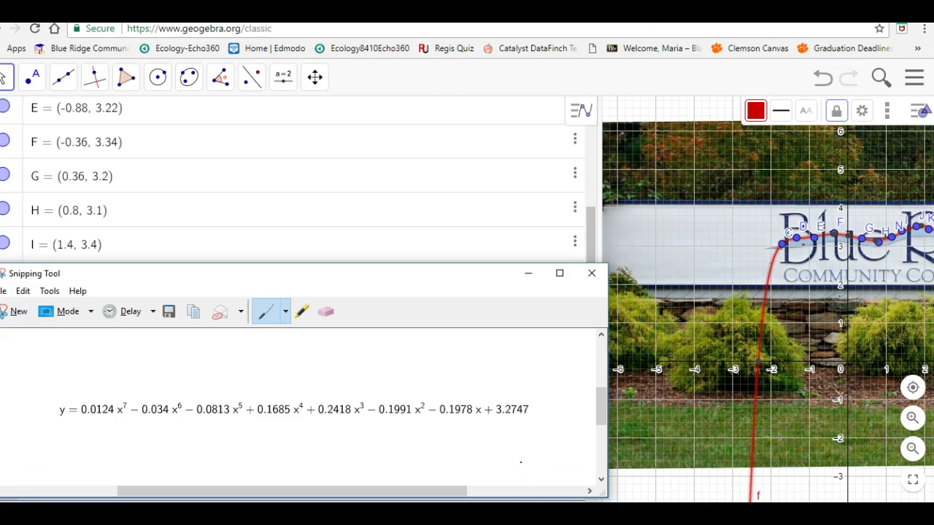
{"action": "left_click", "coordinate": [488, 76]}
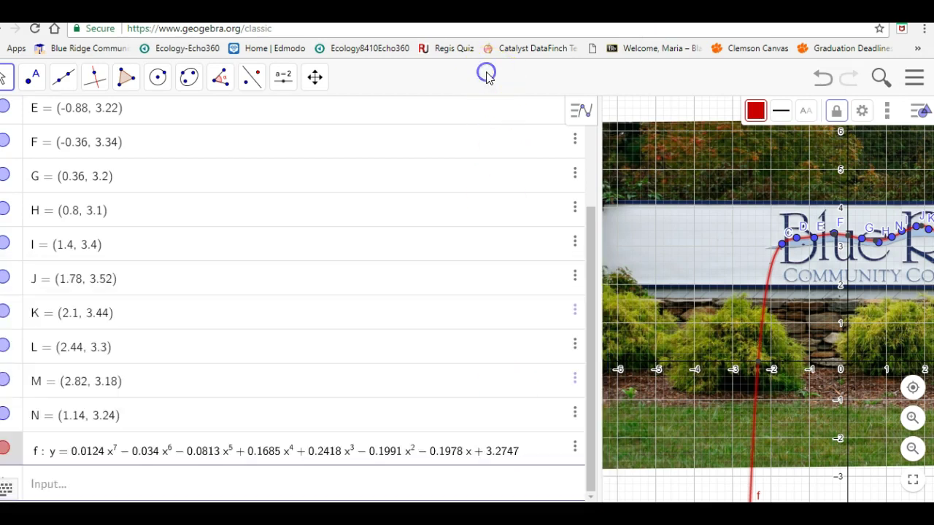
{"action": "left_click_drag", "start_coordinate": [599, 161], "coordinate": [235, 176]}
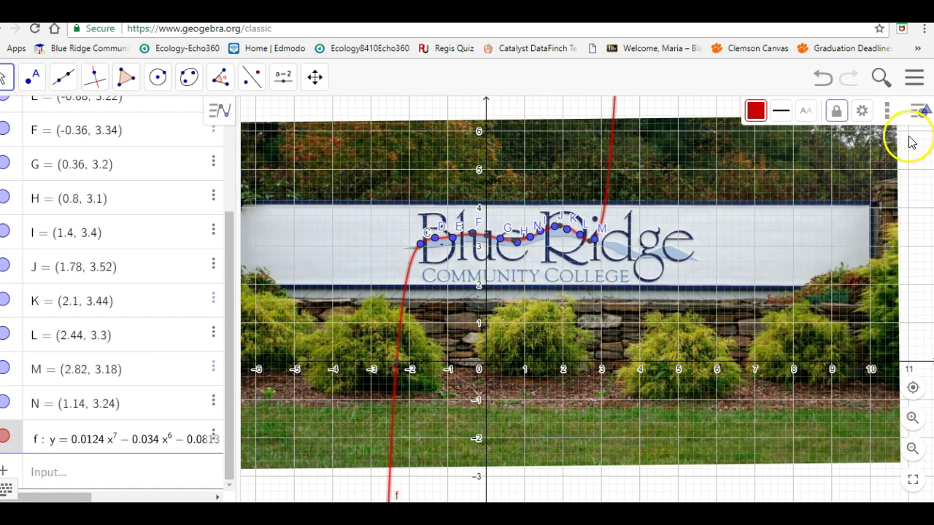
{"action": "left_click", "coordinate": [915, 112]}
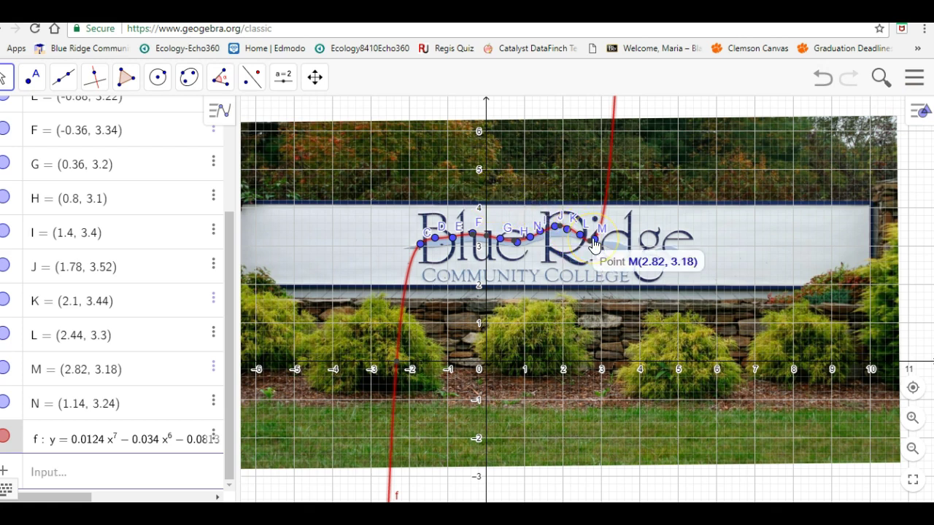
{"action": "left_click", "coordinate": [579, 174]}
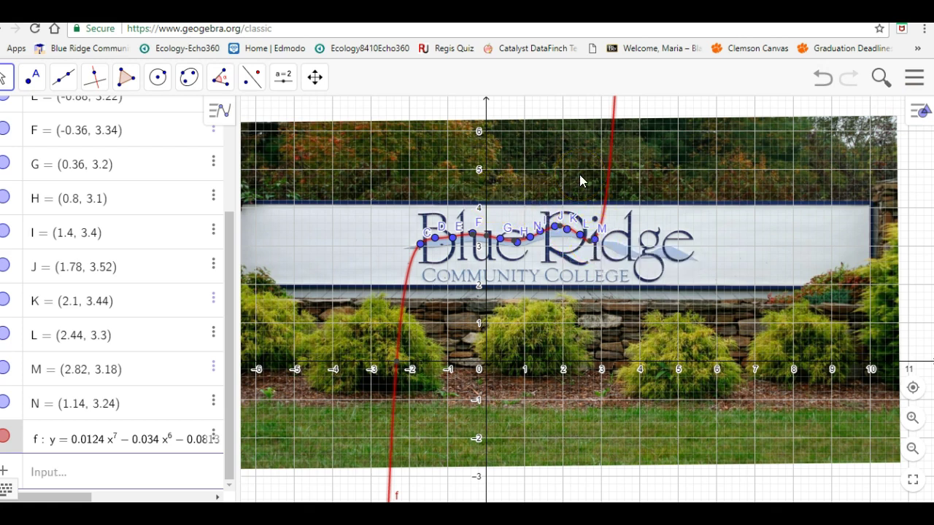